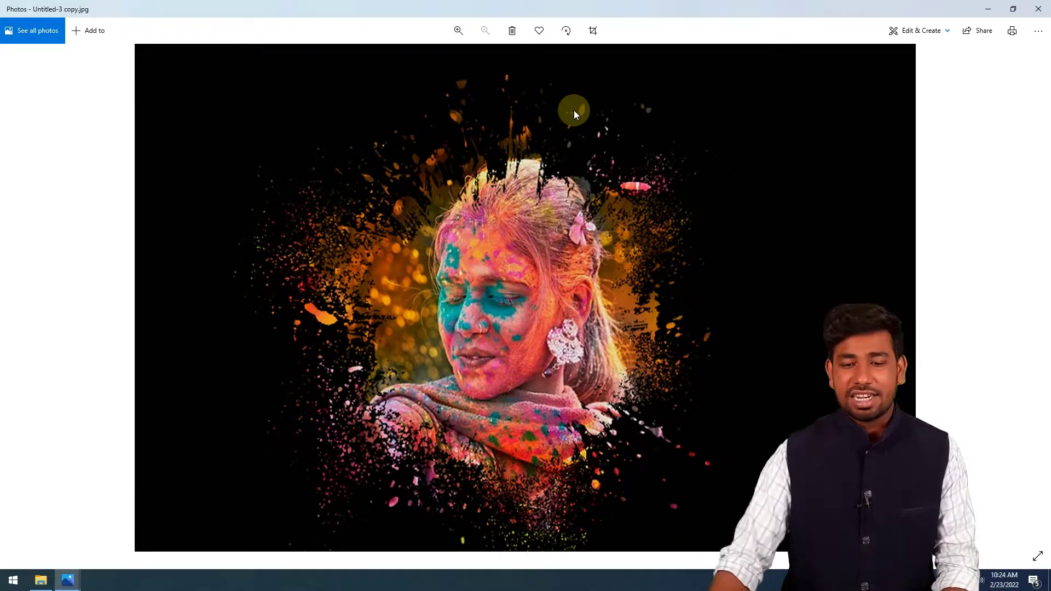
- Put the finished picture away and launch Adobe Photoshop 7.0
scroll(459, 262, "up", 3)
left_click(1014, 1)
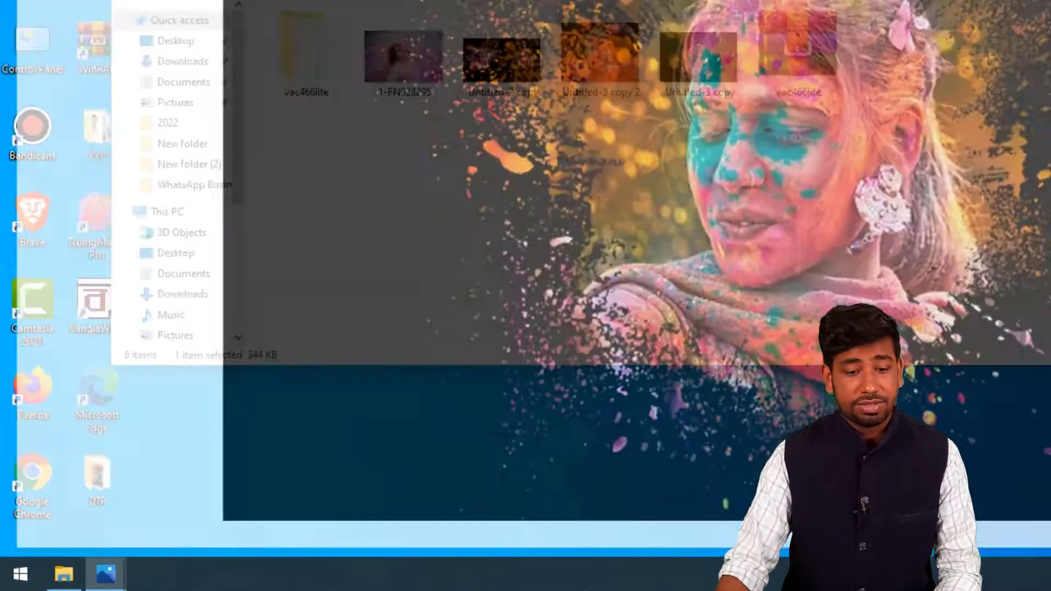
left_click(5, 584)
type("pho")
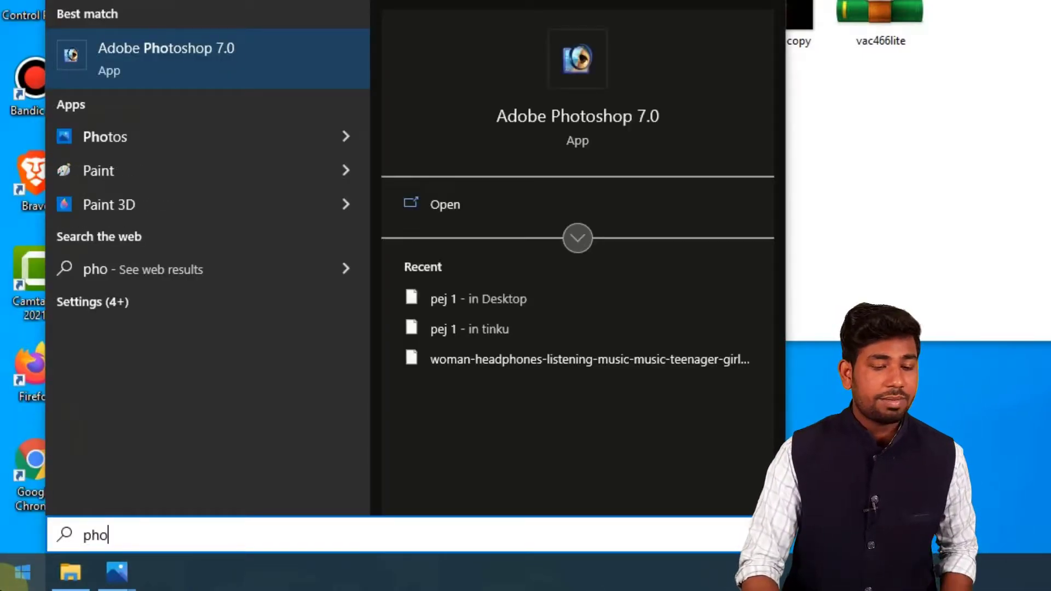
key("Return")
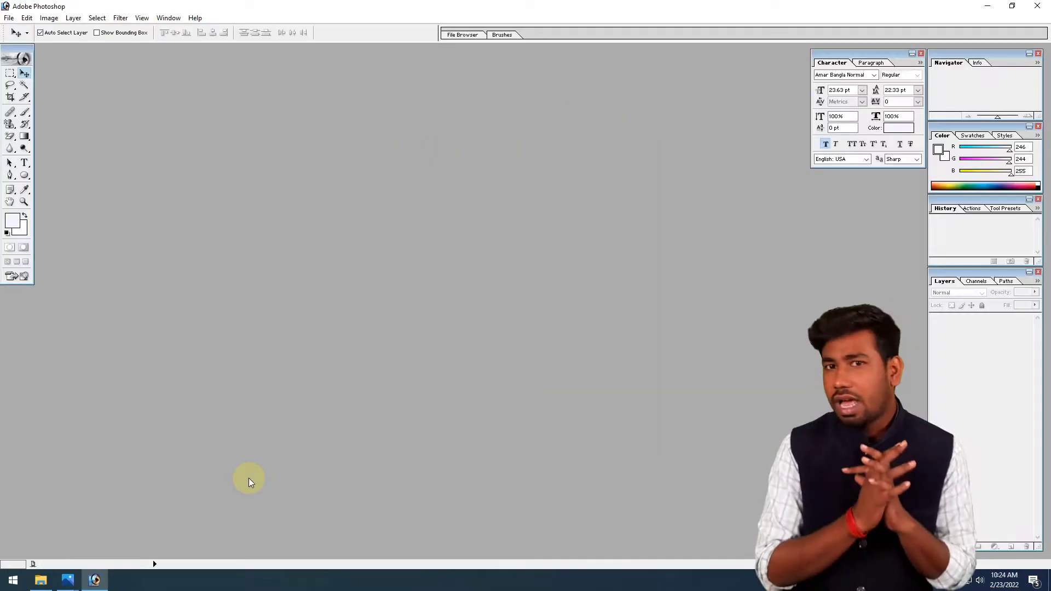
- Open the images Untitled-3 copy 2 and 1-FN928295 from the desktop's New folder and separate their windows
double_click(201, 226)
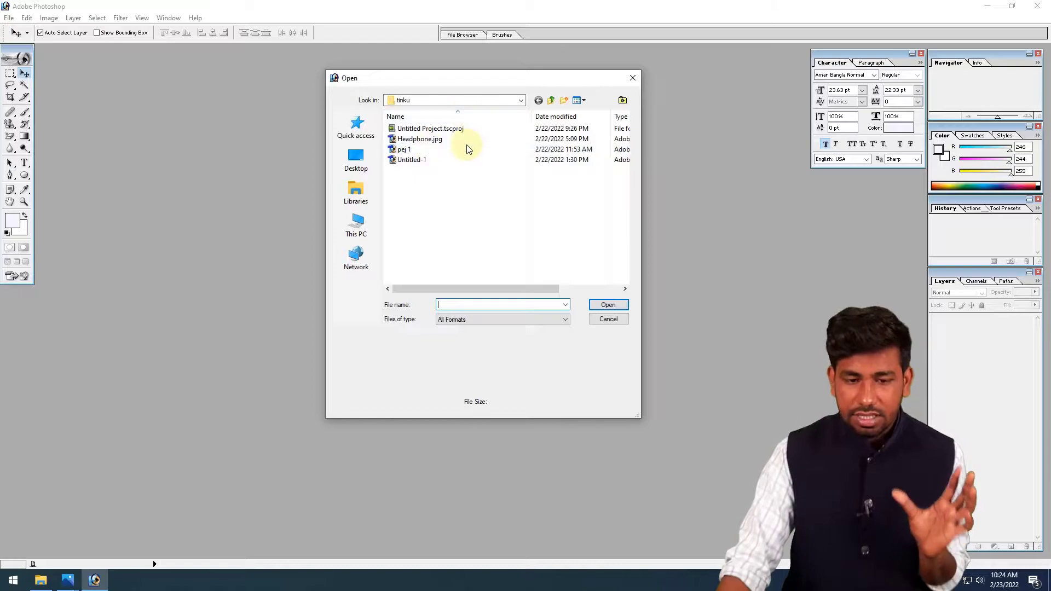
left_click(353, 159)
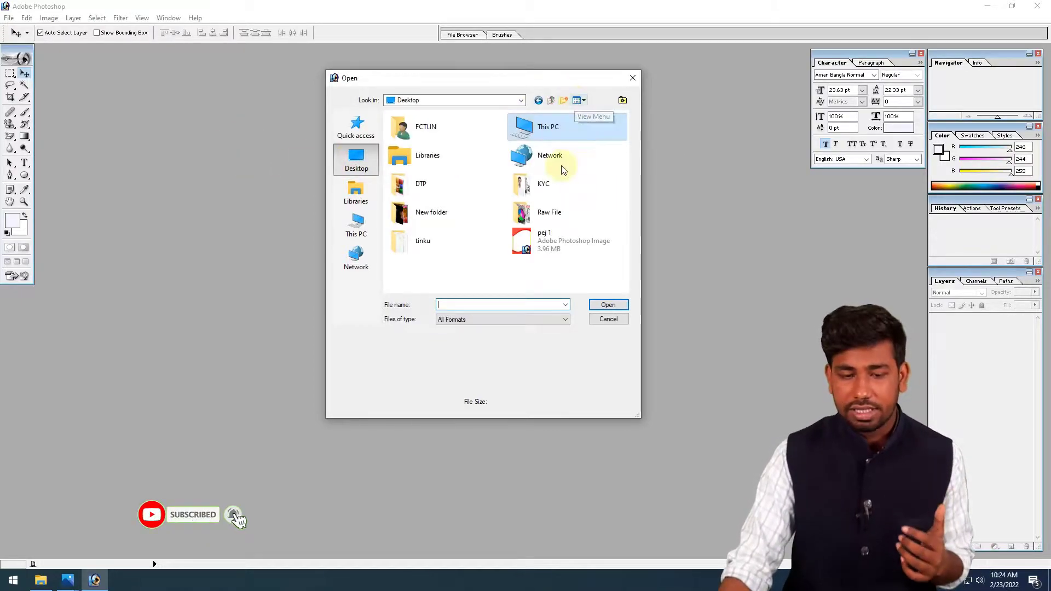
double_click(449, 211)
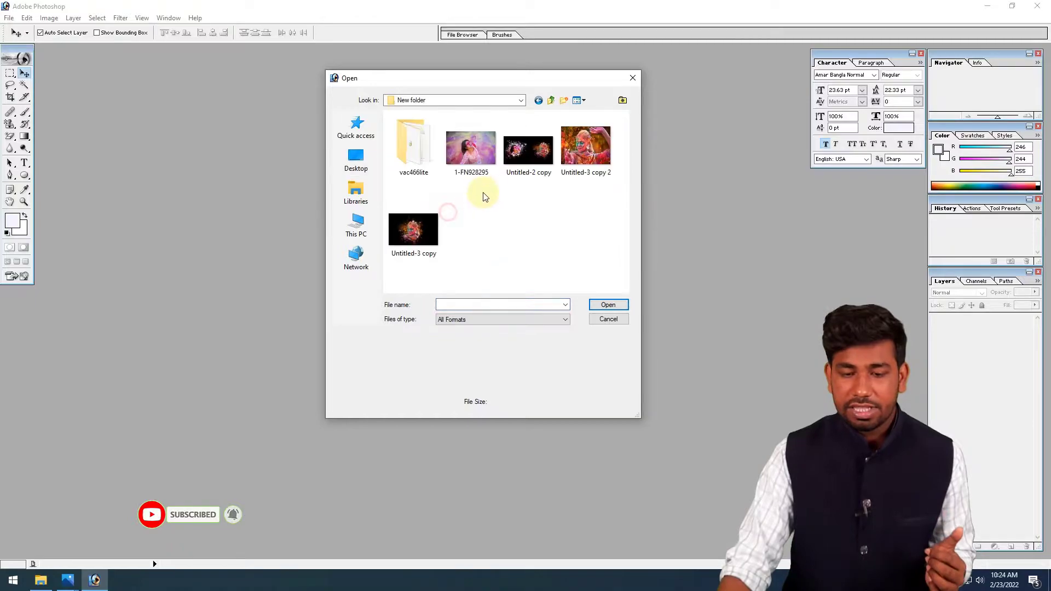
left_click(591, 155, "ctrl")
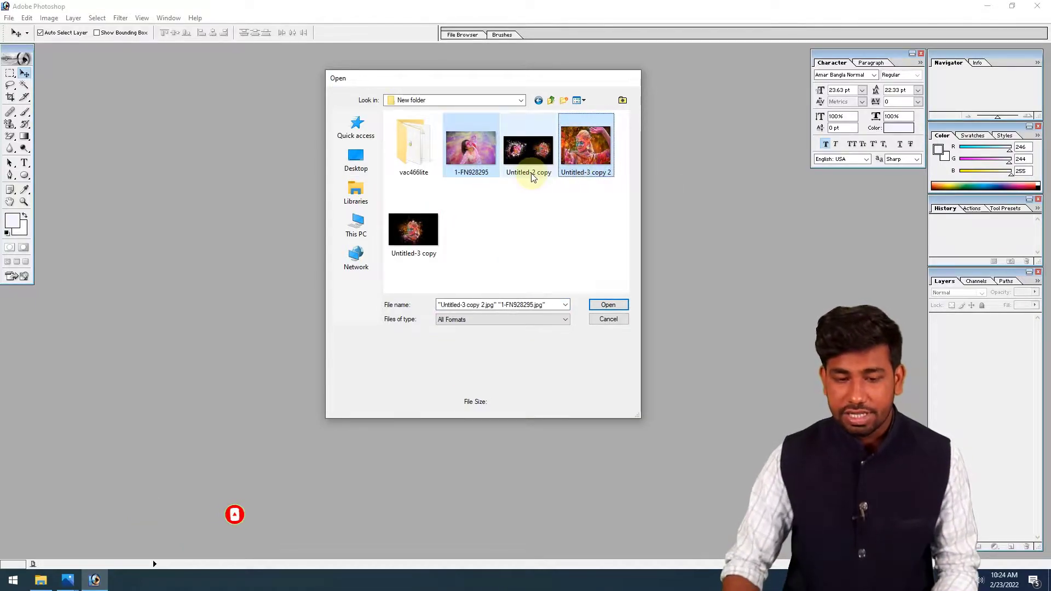
key("Return")
left_click_drag(356, 58, 571, 86)
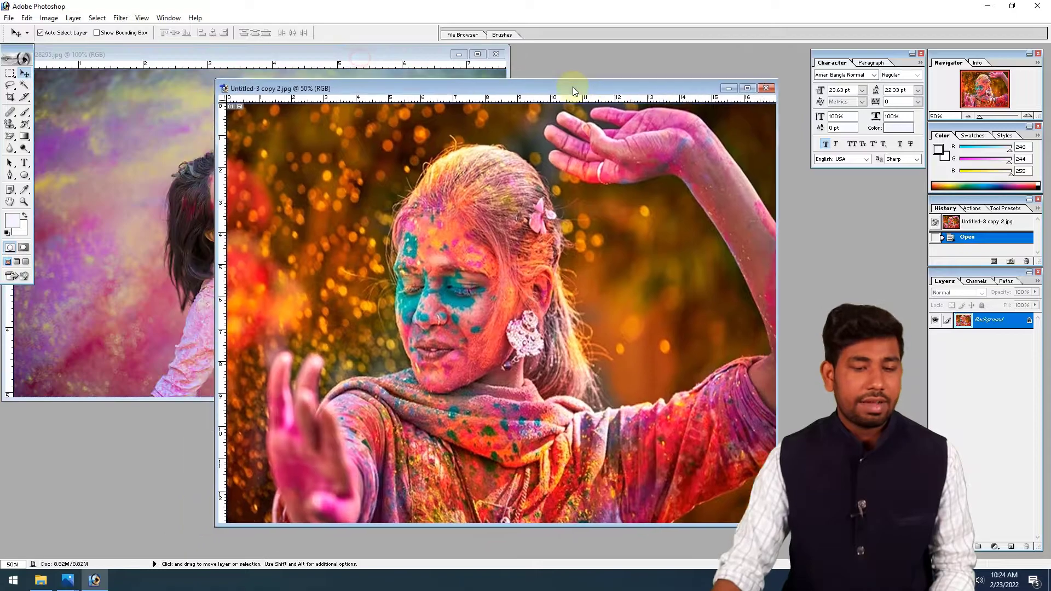
left_click(120, 170)
left_click(518, 347)
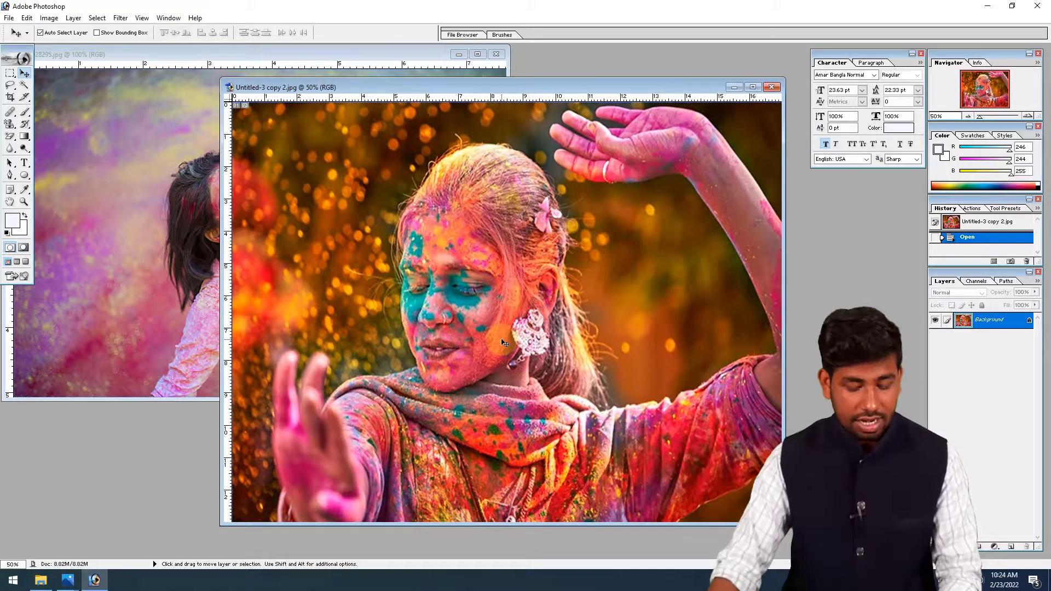
- Create a new document with the 1920 x 1080 HDTV 1080i preset and fill its background with black
key("ctrl+n")
left_click(534, 252)
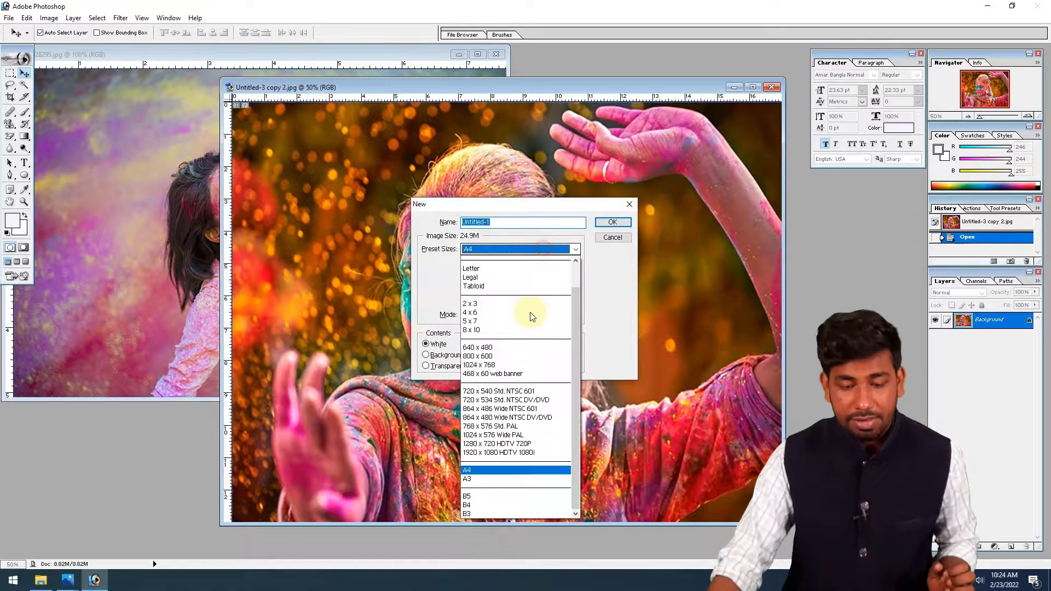
left_click(521, 452)
left_click(613, 224)
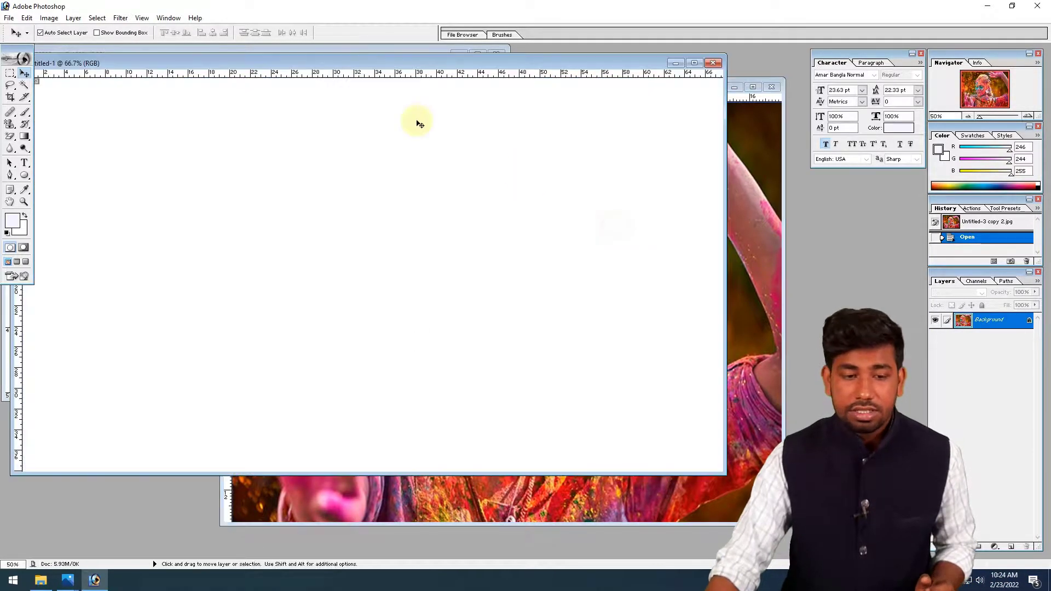
double_click(359, 63)
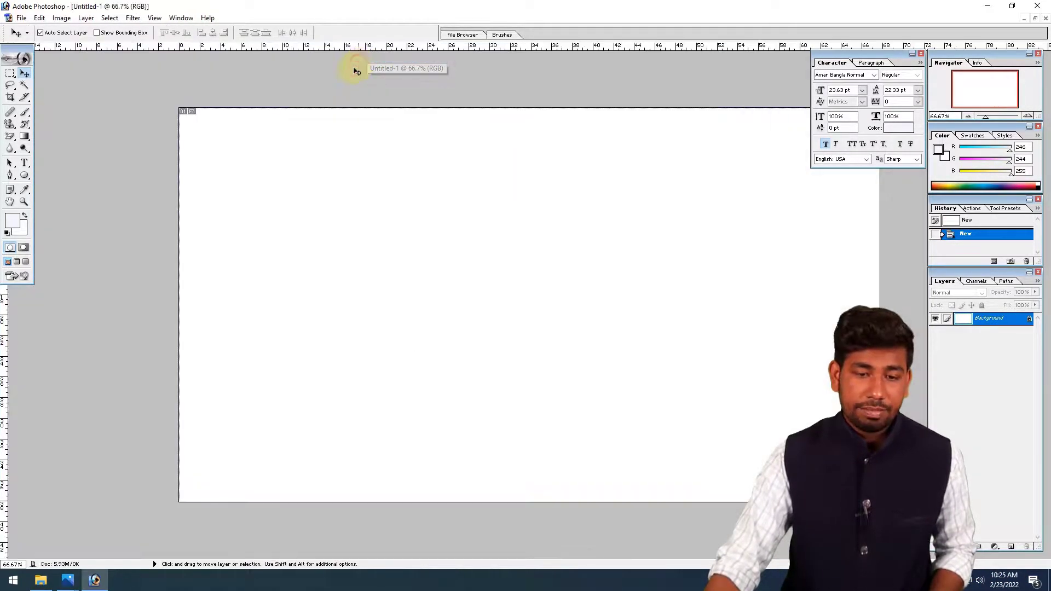
left_click(6, 234)
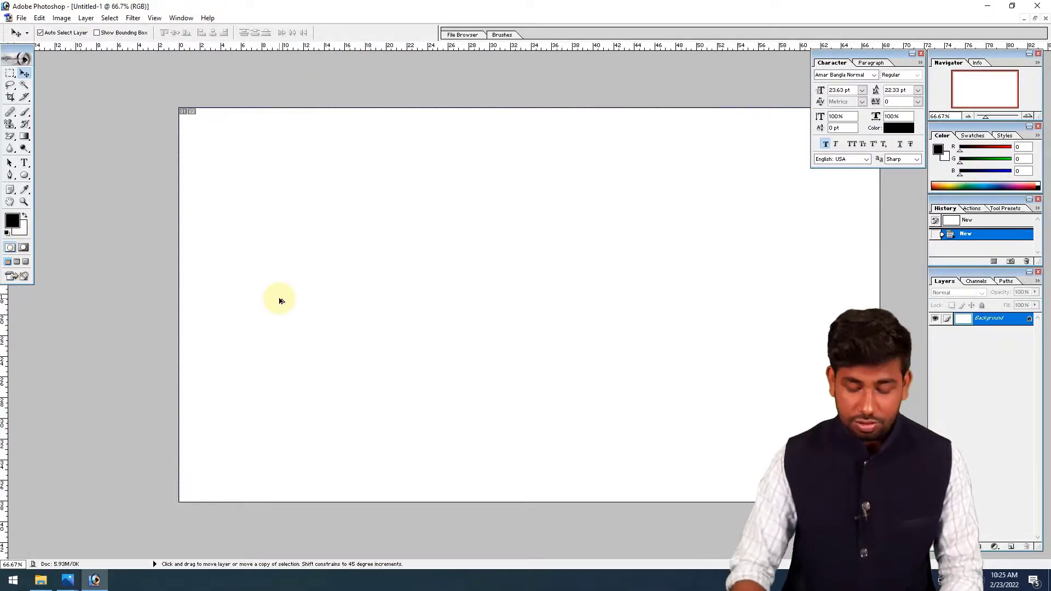
key("alt+BackSpace")
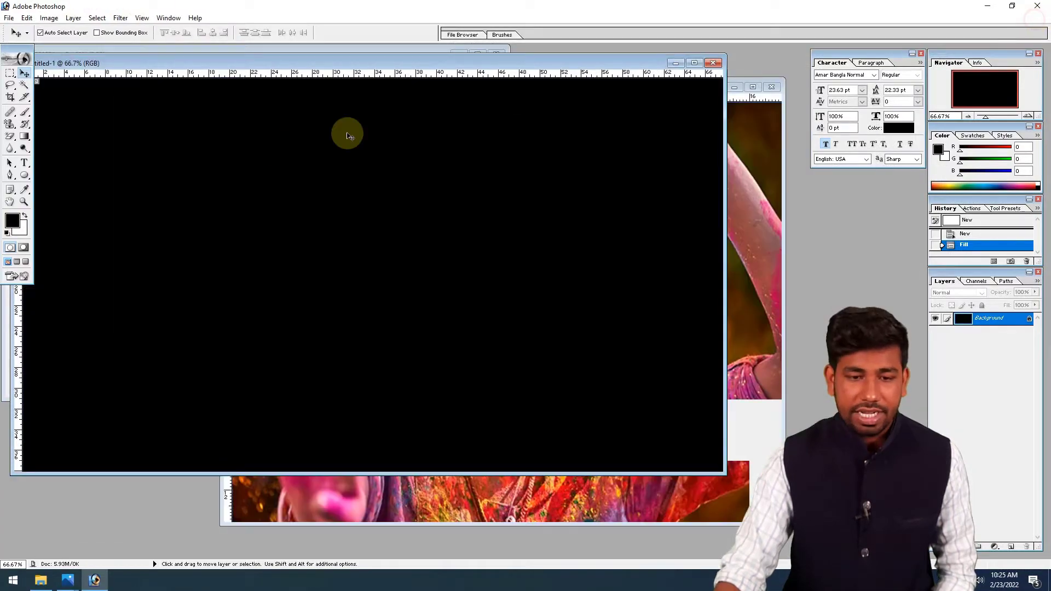
- Copy the Untitled-3 copy 2 photo into the black document as a layer and maximize that document
left_click(758, 308)
left_click_drag(55, 155, 57, 156)
left_click_drag(124, 174, 755, 327)
double_click(572, 64)
- Scale the photo layer down with Free Transform and position it over the middle of the black canvas
key("ctrl+t")
left_click_drag(187, 81, 369, 221)
left_click_drag(458, 273, 461, 244)
key("Return")
left_click_drag(471, 284, 462, 240)
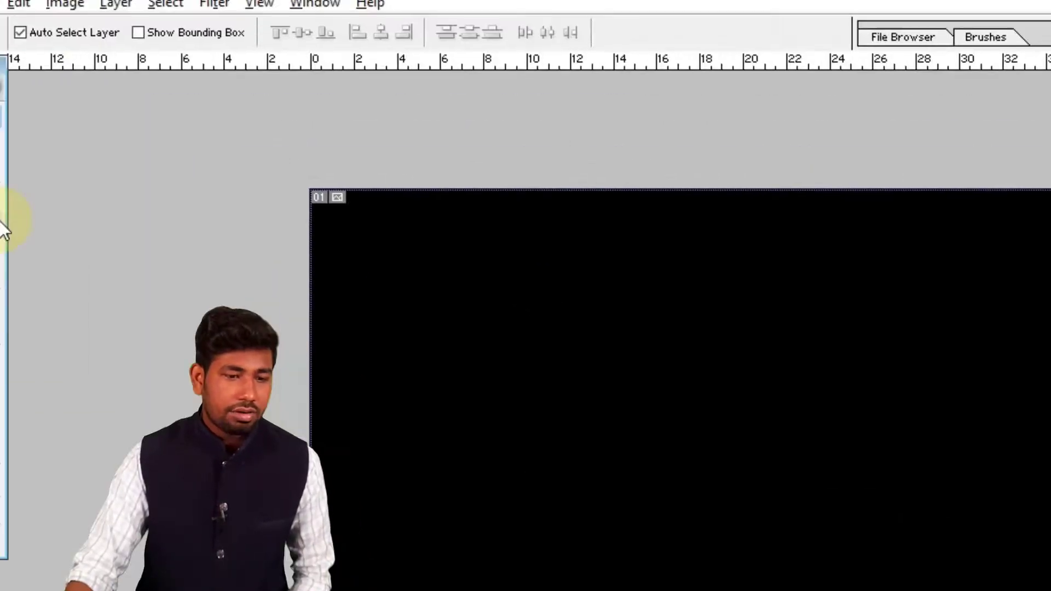
- Add a black mask that hides the photo layer and choose the soft 45 px preset for the Brush tool
left_click(50, 237)
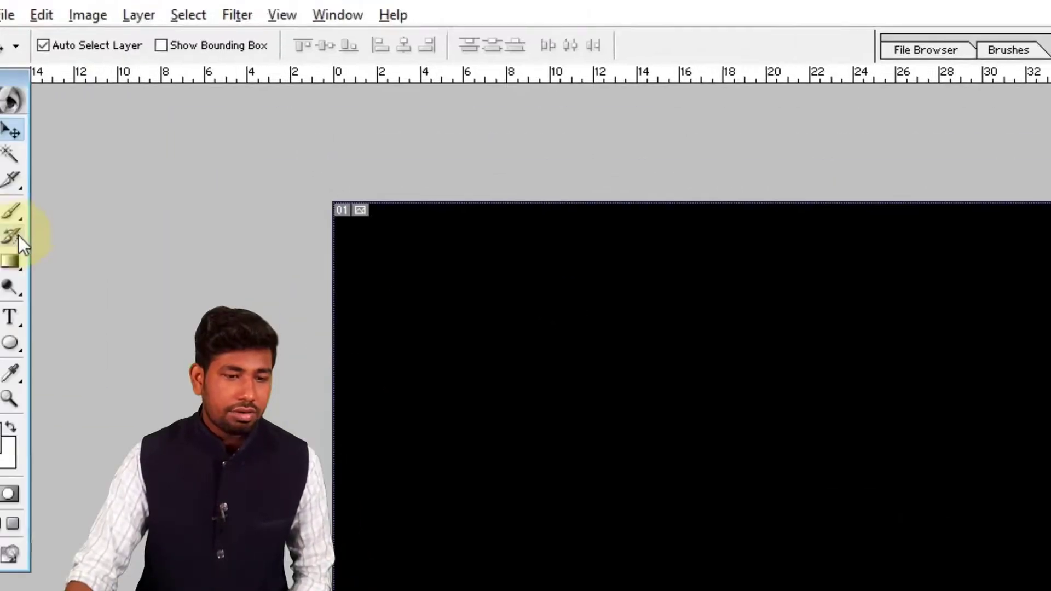
right_click(790, 228)
left_click_drag(915, 311, 895, 471)
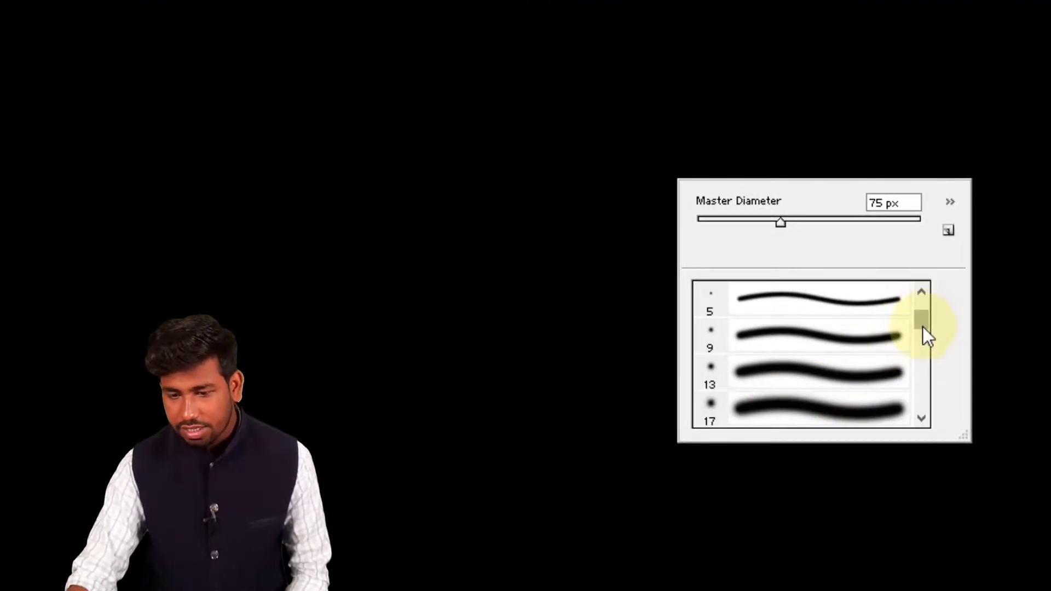
left_click(840, 413)
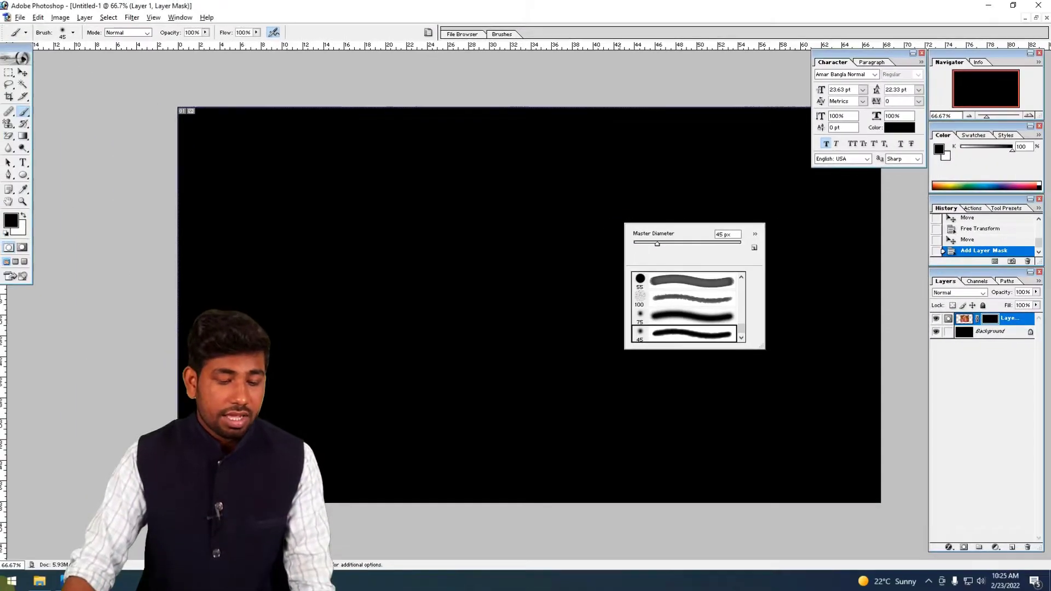
- Open both splatter images from the brush folder in Downloads as documents in Photoshop
left_click(41, 581)
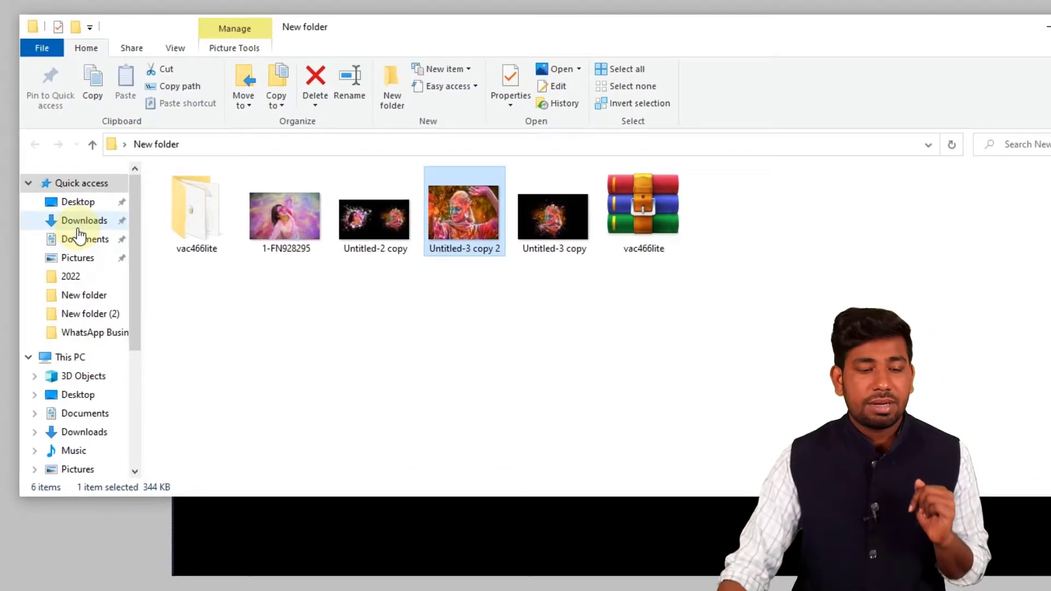
left_click(105, 241)
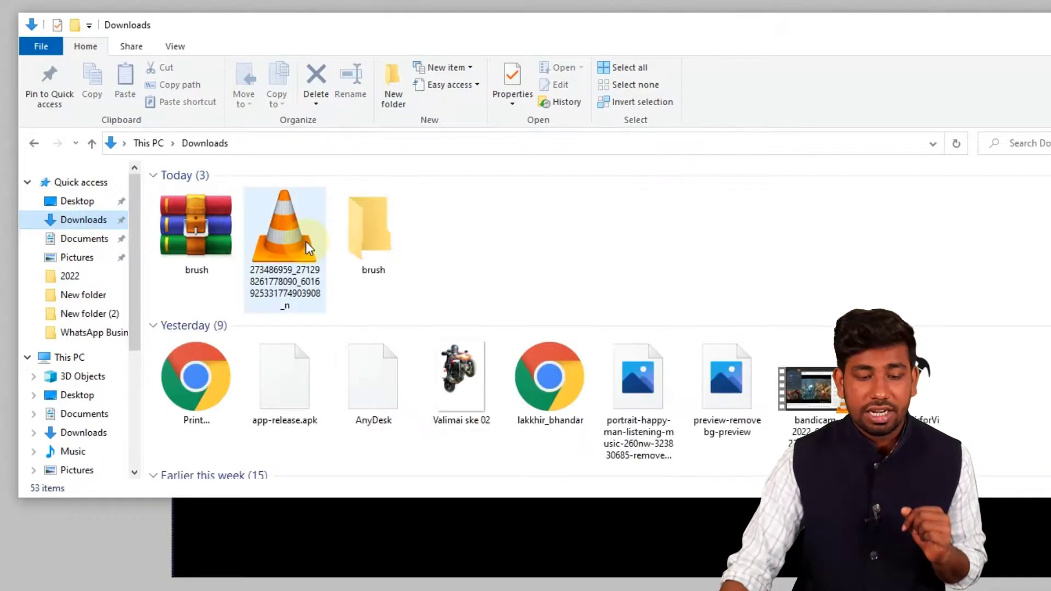
double_click(369, 244)
scroll(387, 228, "up", 3)
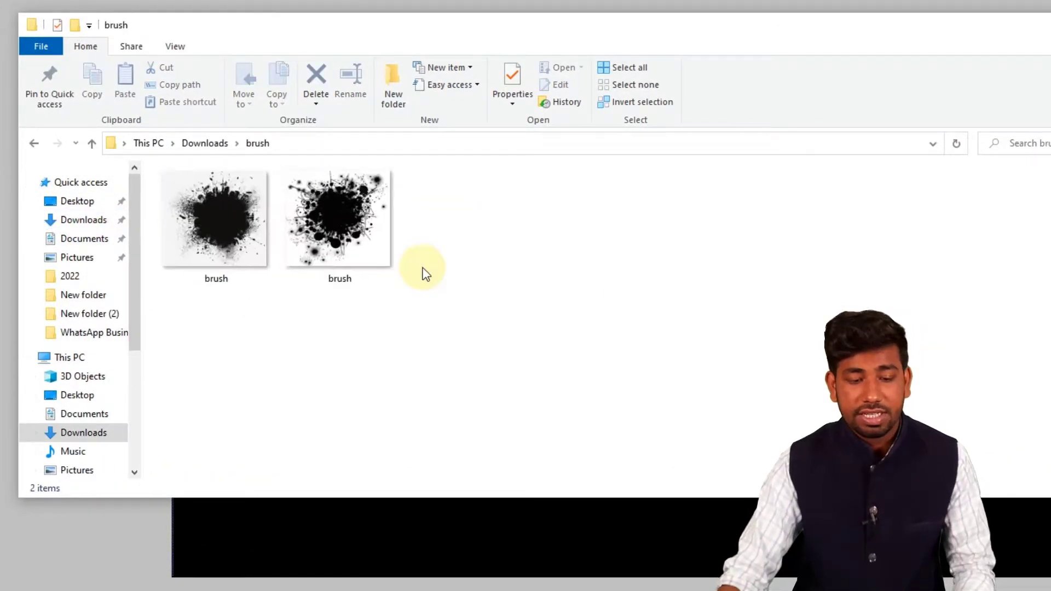
left_click(462, 254)
mouse_move(639, 289)
left_mouse_down()
mouse_move(340, 299)
mouse_move(247, 241)
mouse_move(307, 253)
left_mouse_up()
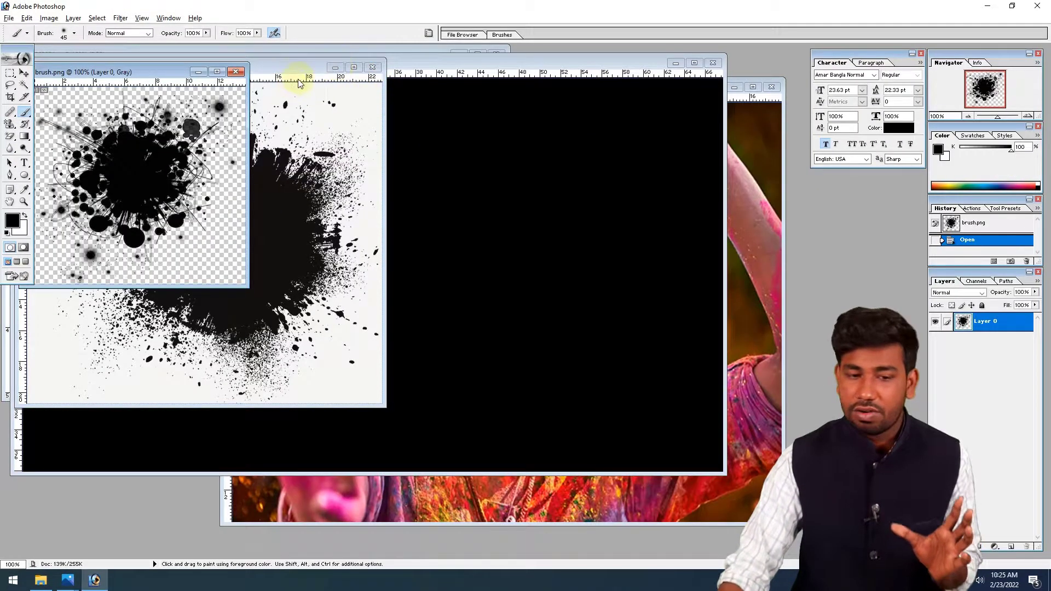
- Arrange the brush.jpg and brush.png windows side by side
left_click(294, 69)
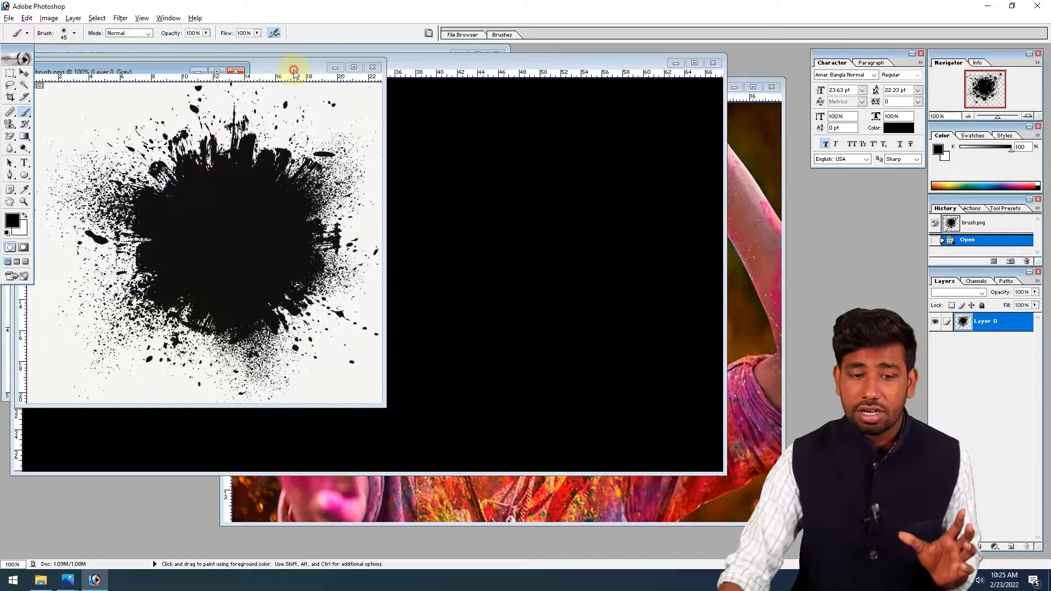
left_click_drag(293, 69, 522, 92)
left_click(79, 123)
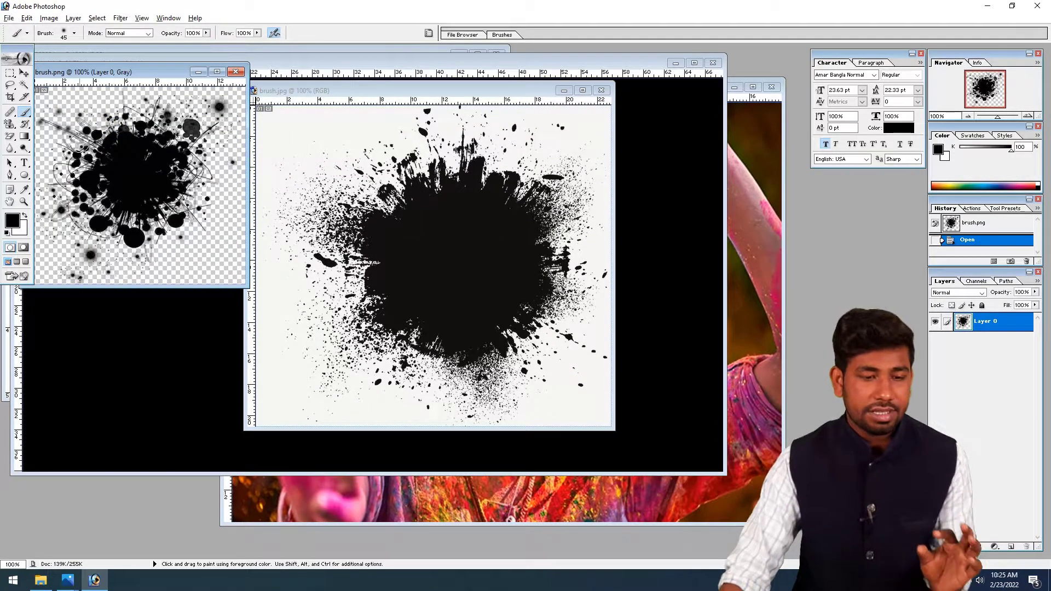
left_click_drag(93, 71, 111, 81)
left_click(333, 139)
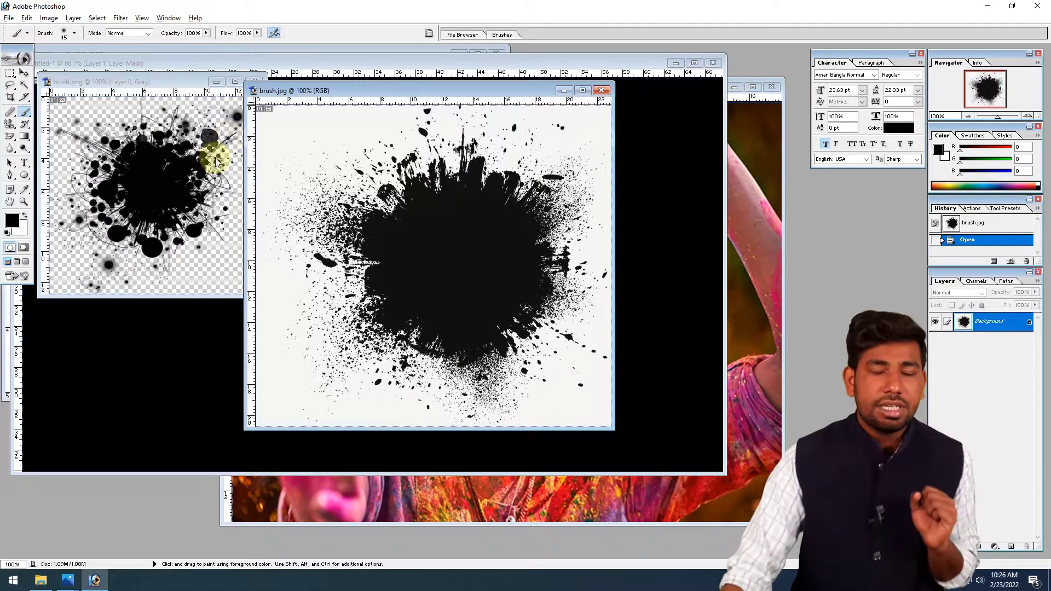
- Remove the white background of brush.jpg with the Magic Eraser, leaving the splatter on transparency
left_click(148, 176)
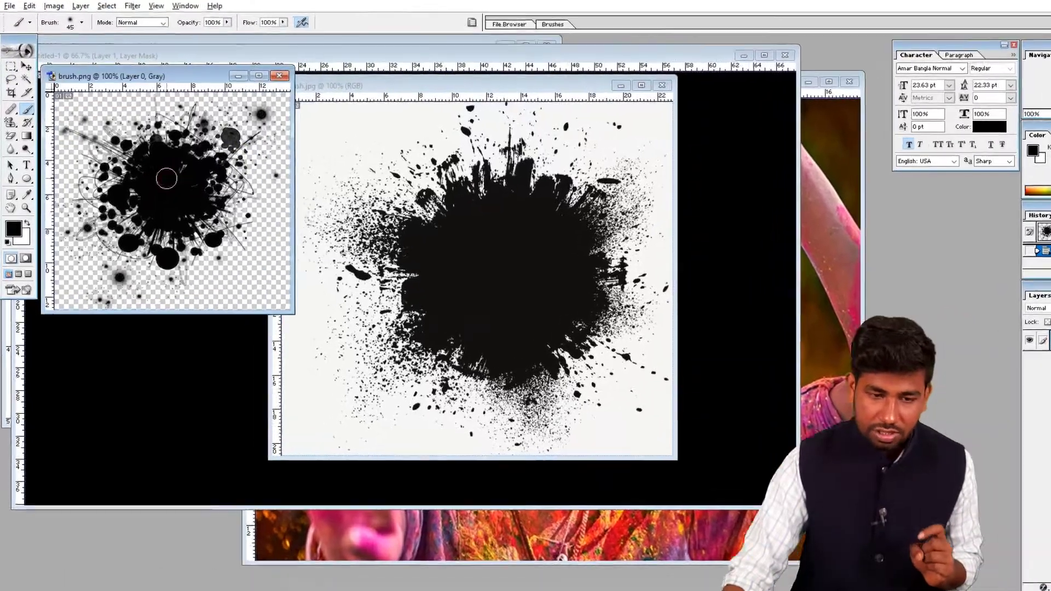
left_click_drag(10, 135, 49, 153)
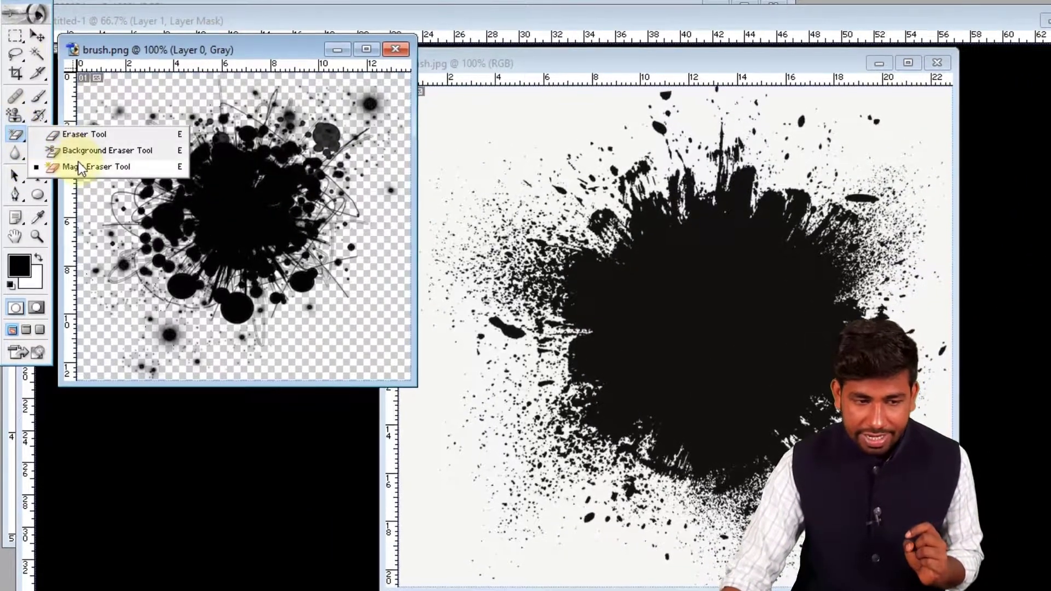
left_click(79, 163)
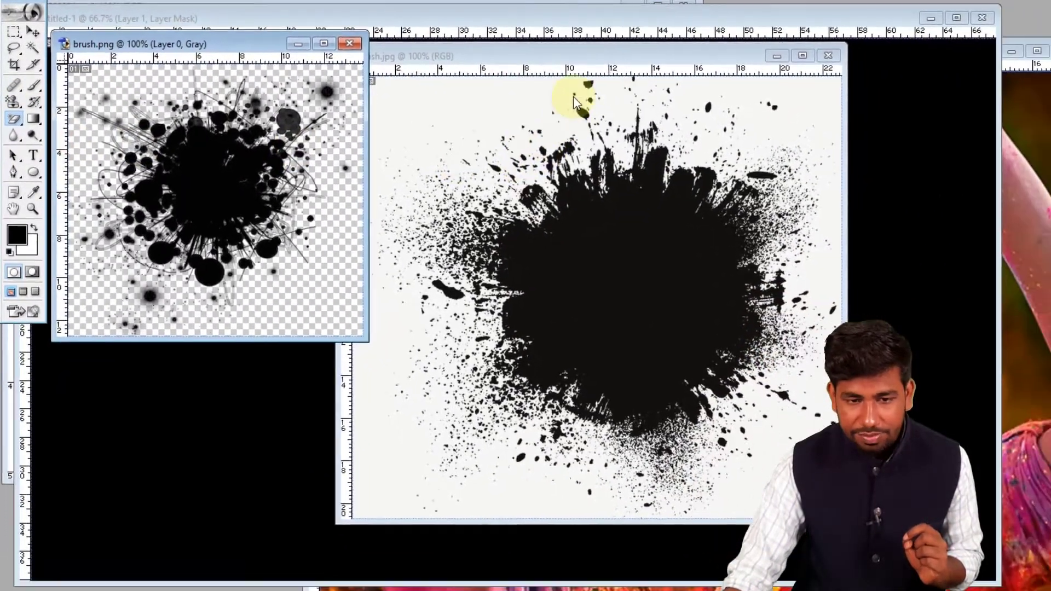
left_click(650, 63)
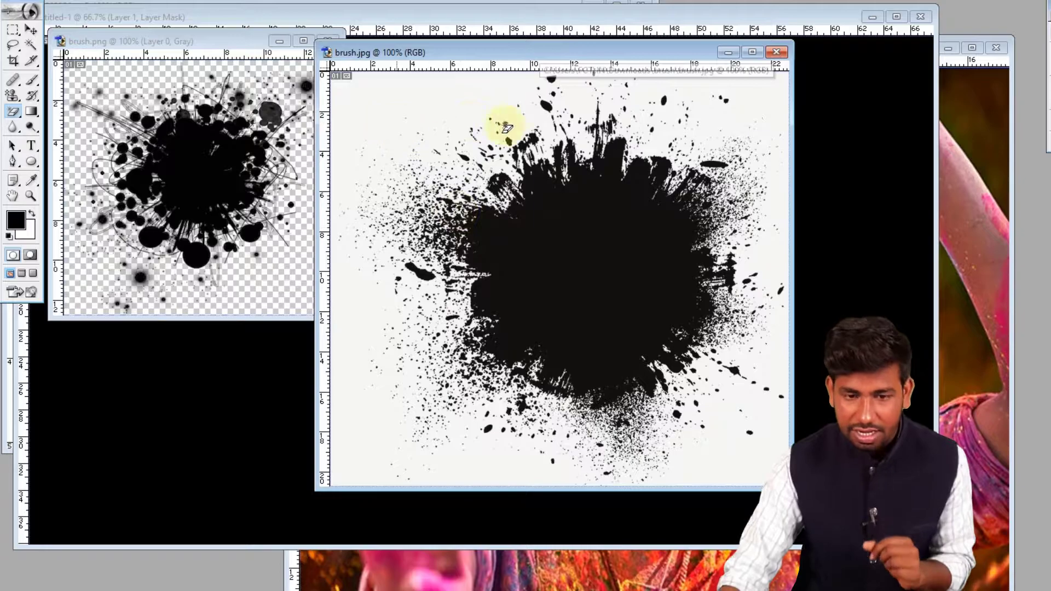
left_click(757, 105)
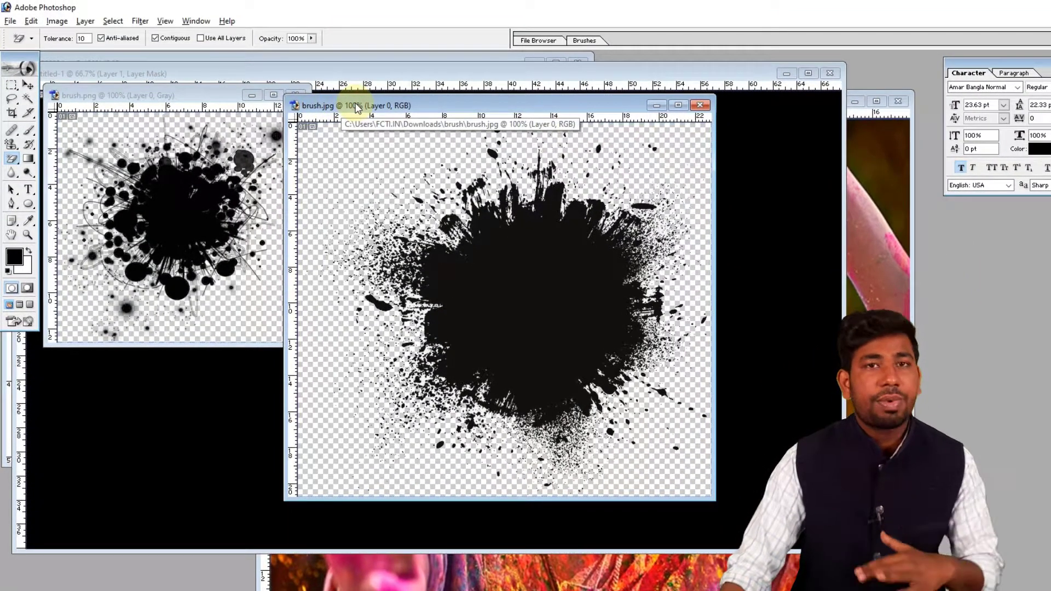
- Select the whole brush.jpg canvas and define it as a brush named fcti1
key("ctrl+a")
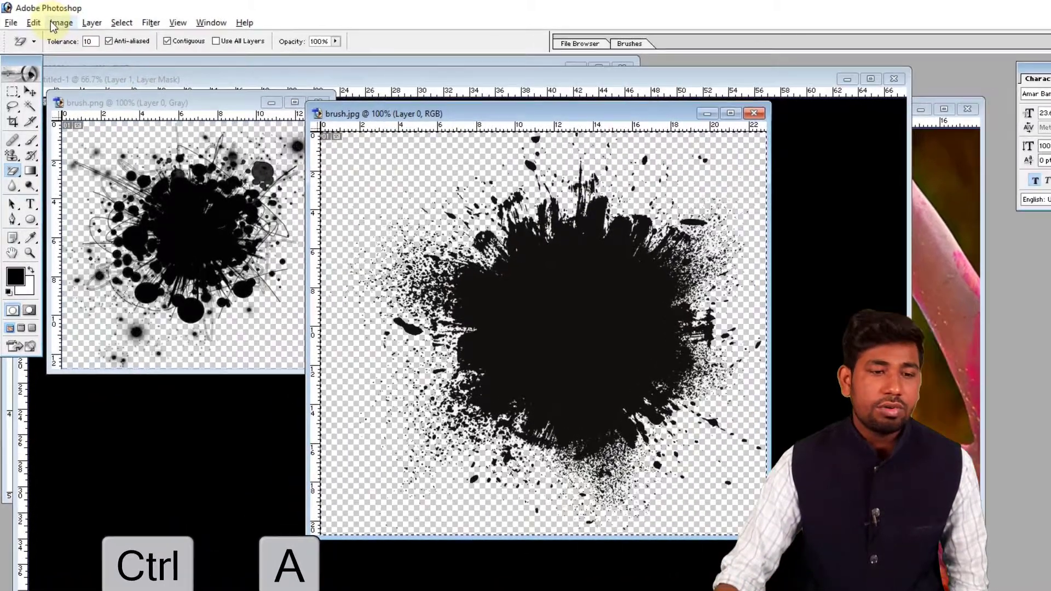
left_click(36, 21)
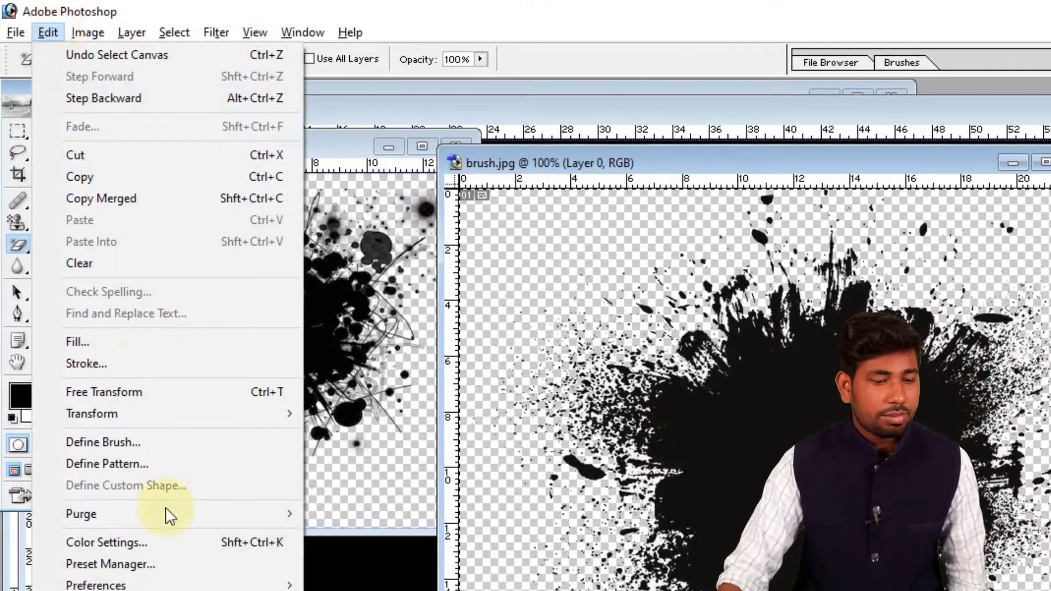
left_click(144, 426)
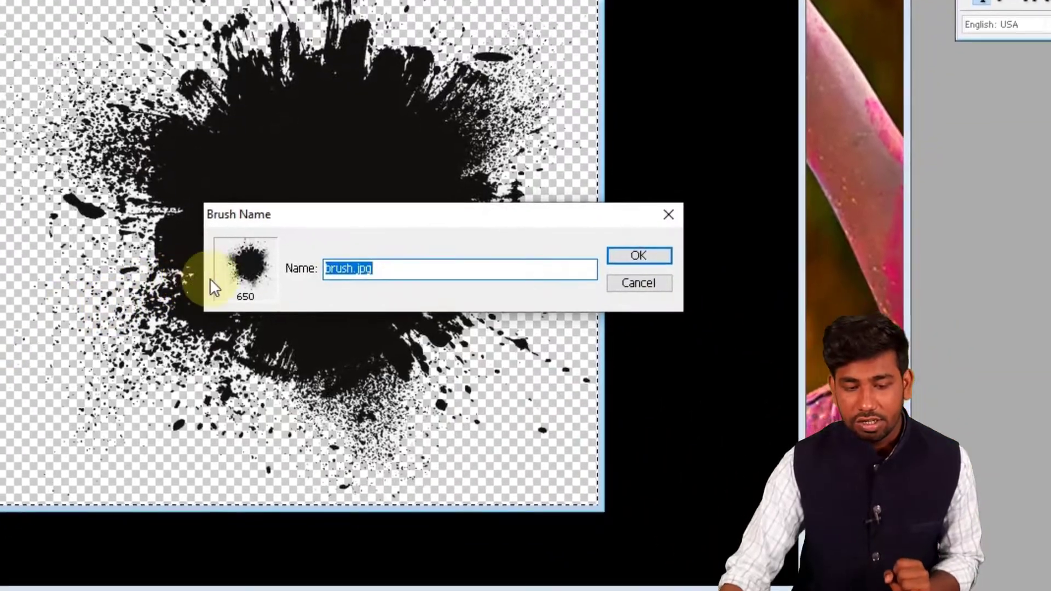
left_click(418, 267)
key("ctrl+a")
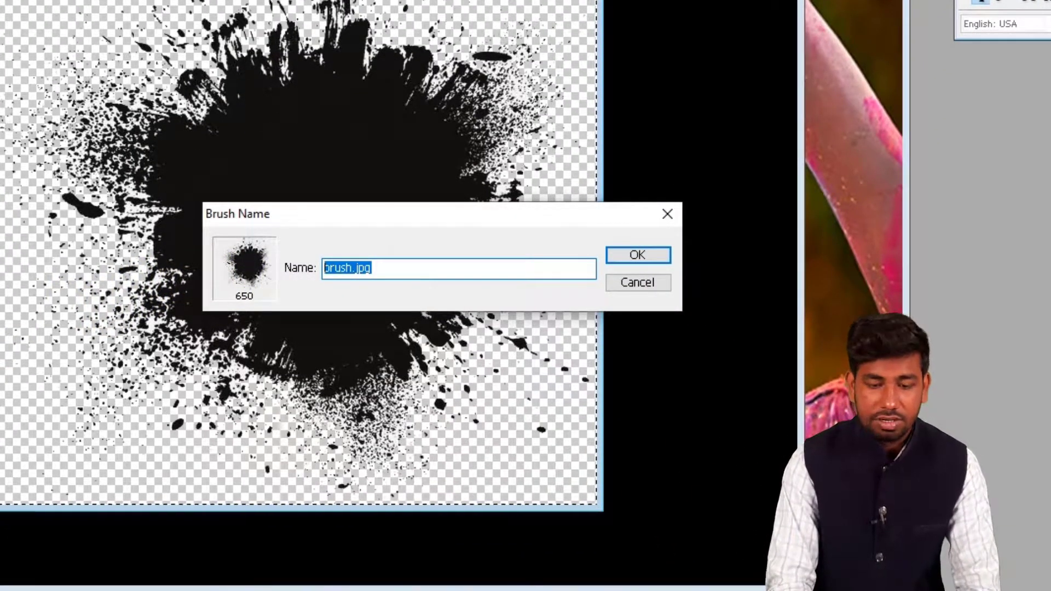
type("kri")
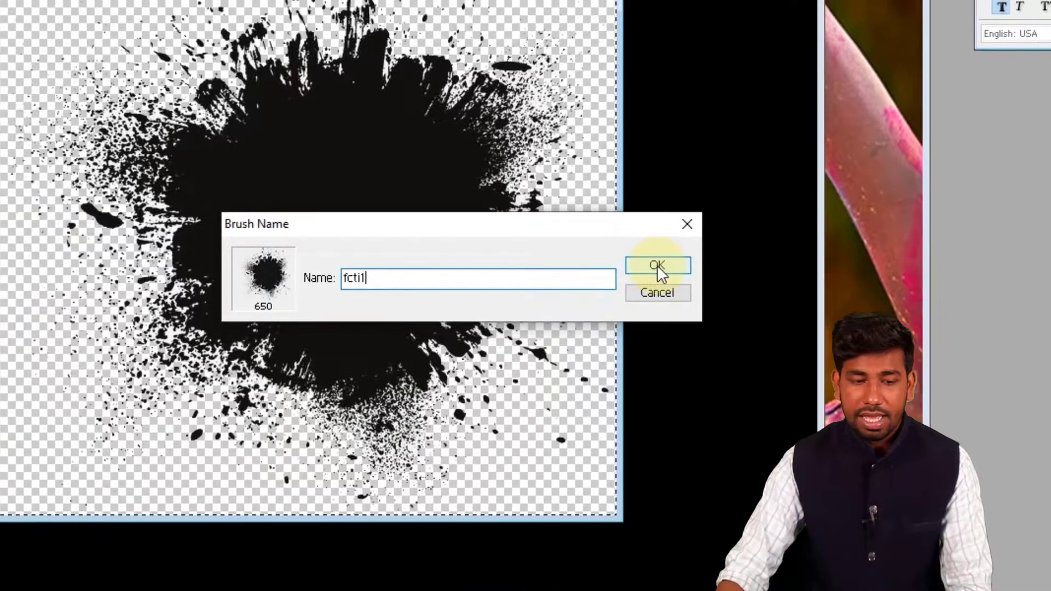
left_click(639, 256)
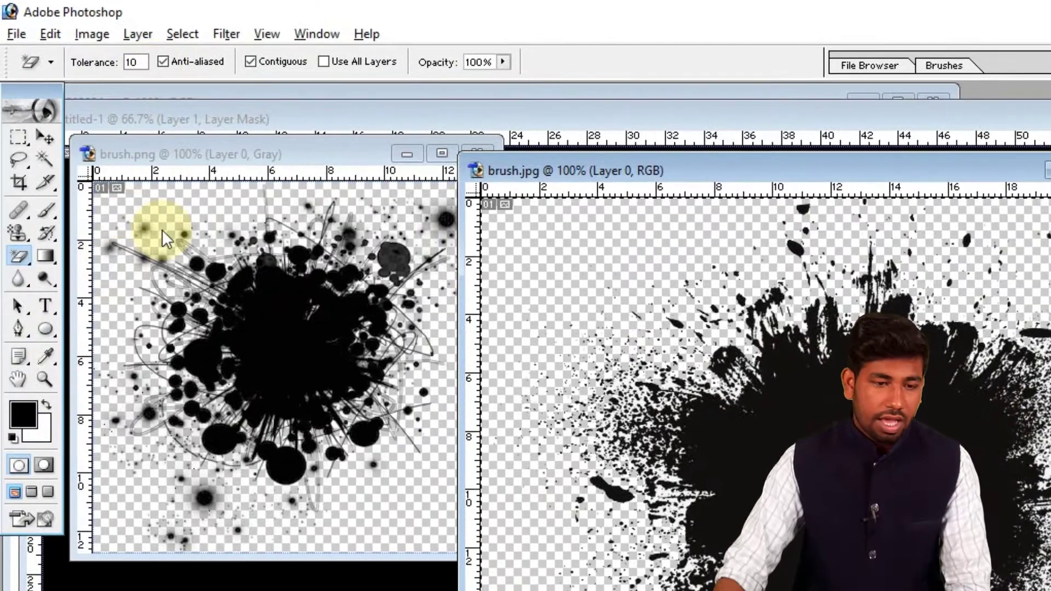
- Select the whole brush.png canvas and define it as a brush named fcti2
left_click(188, 223)
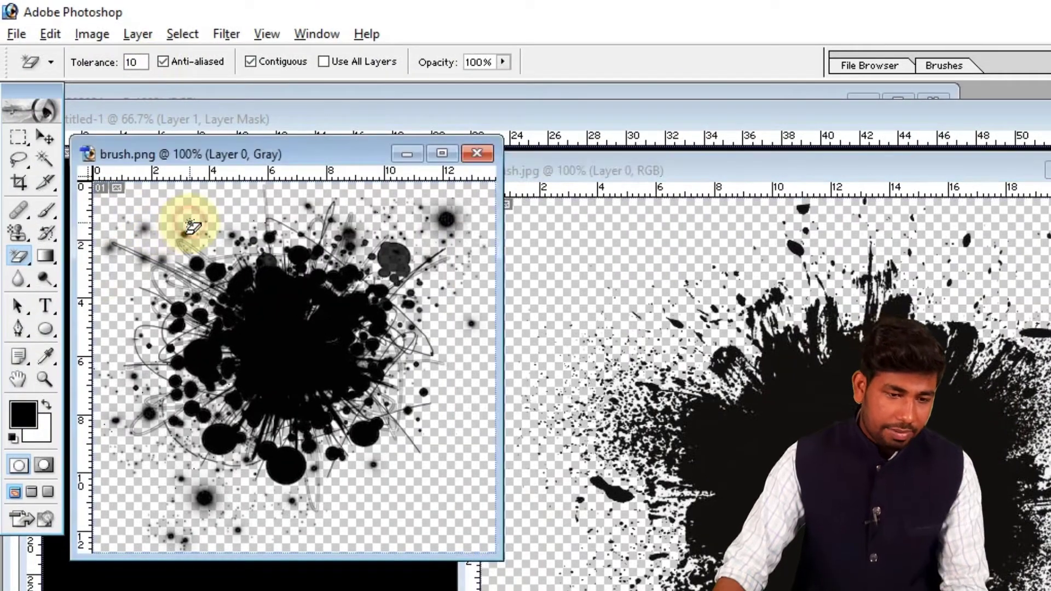
key("ctrl+a")
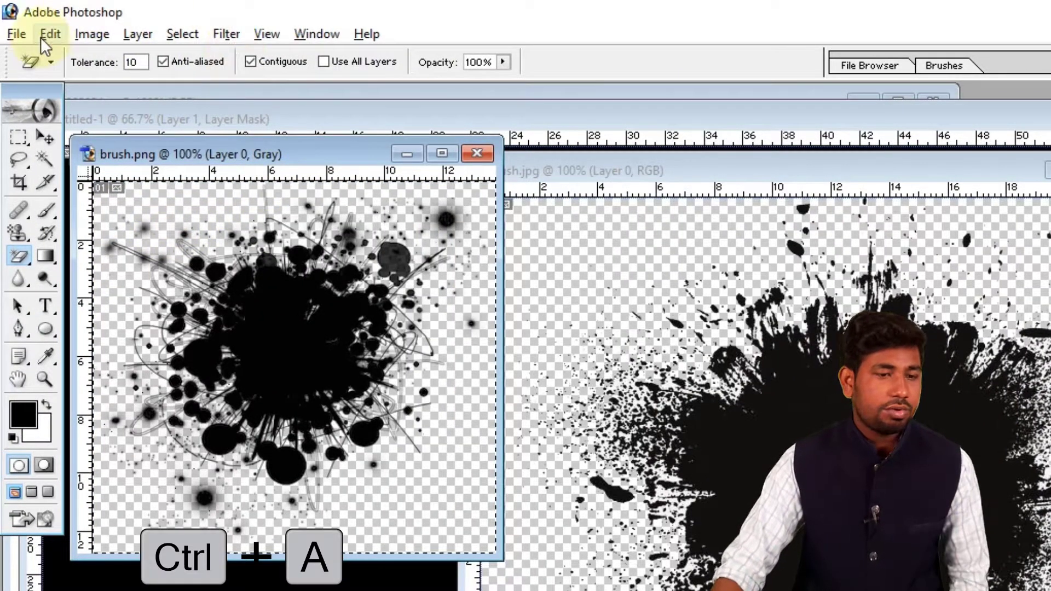
left_click(42, 36)
left_click(145, 465)
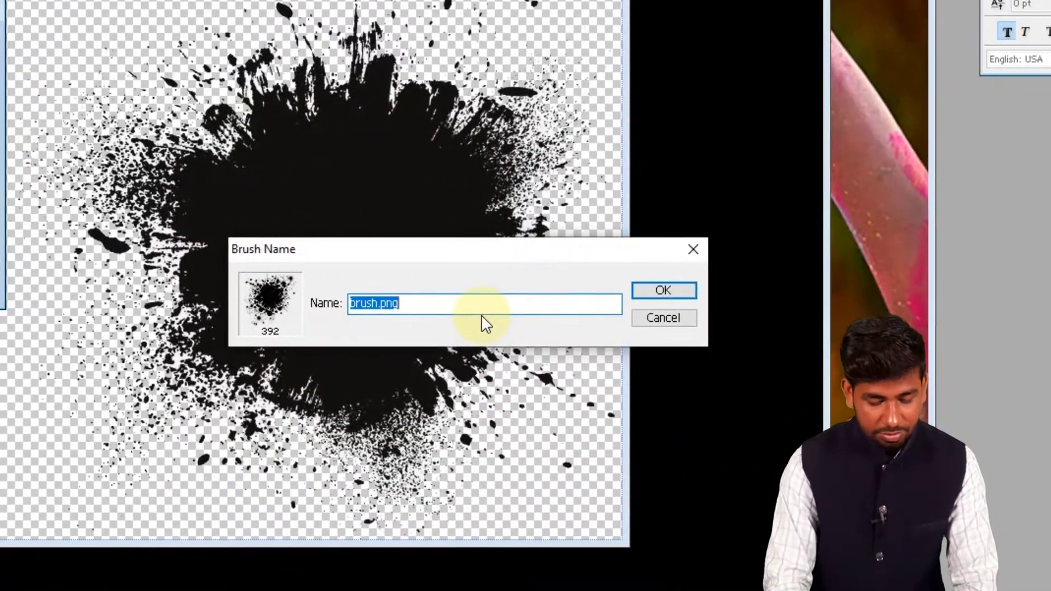
type("fcti2")
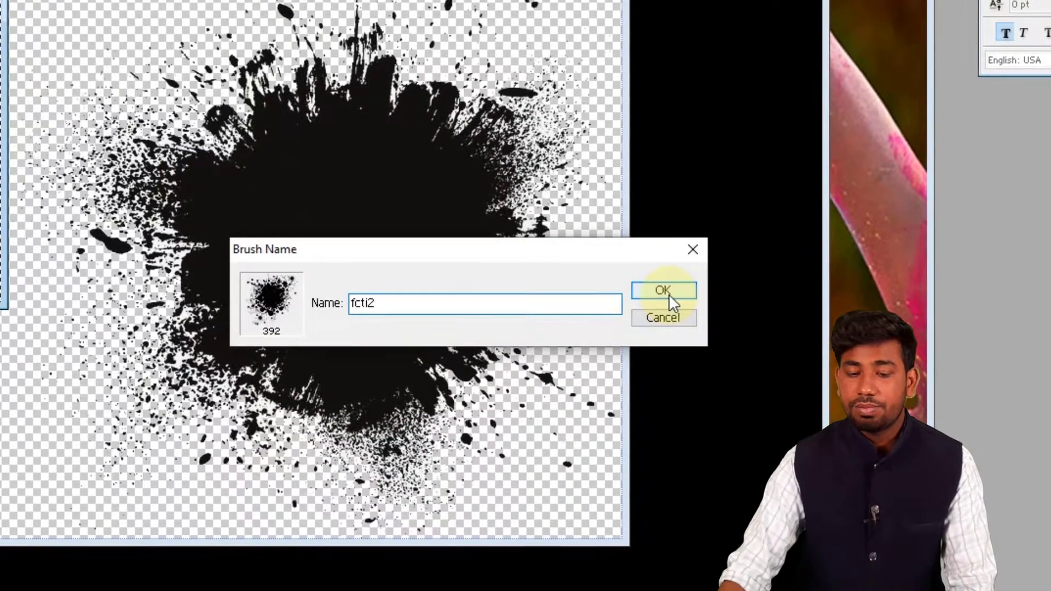
left_click(669, 294)
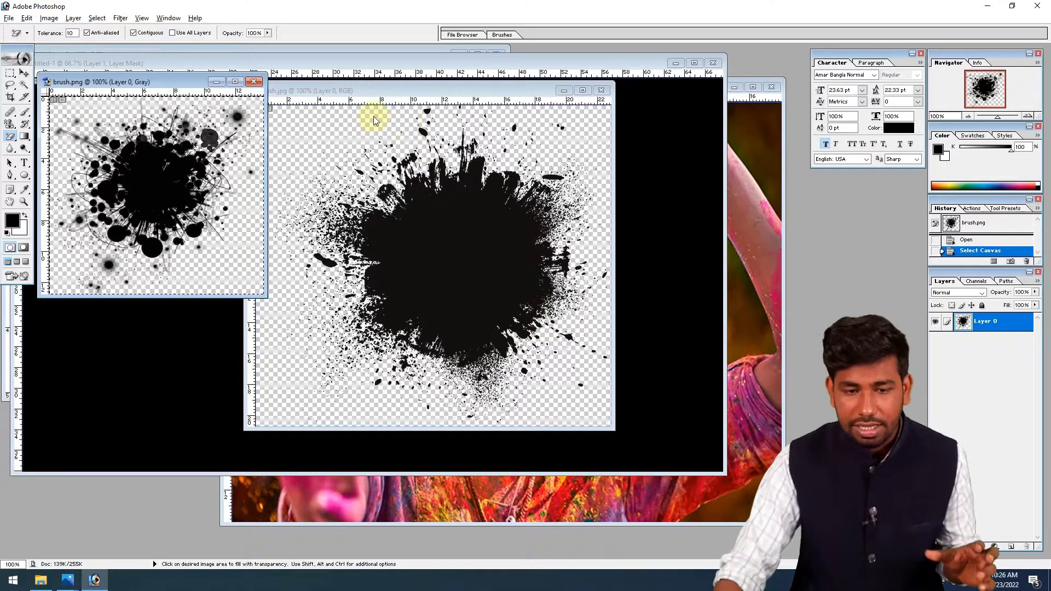
- Minimize the brush.jpg and brush.png documents and close the Untitled-1 document that holds the layer mask
left_click(230, 101)
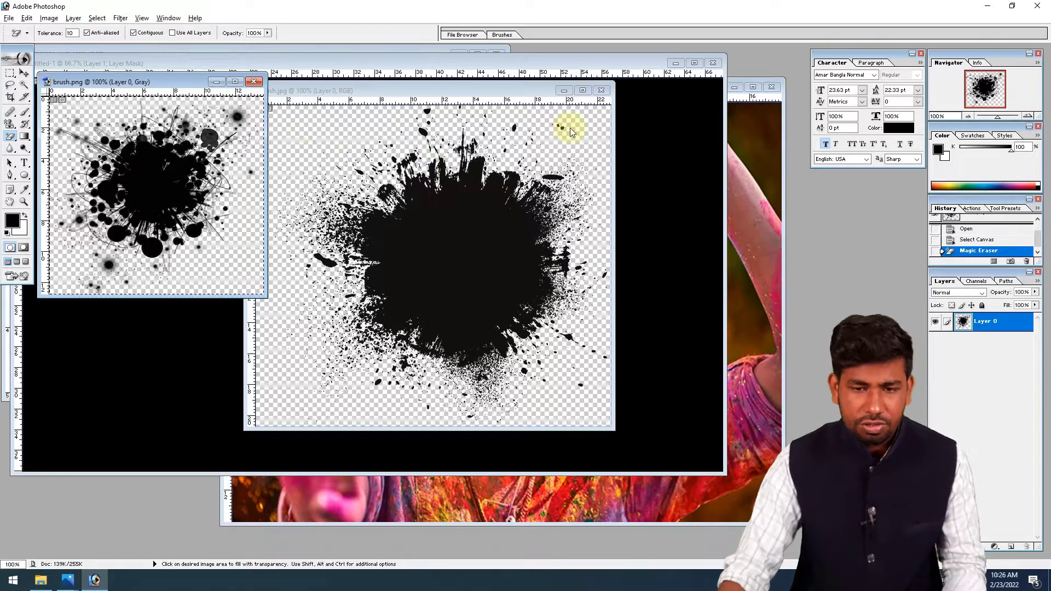
left_click(563, 90)
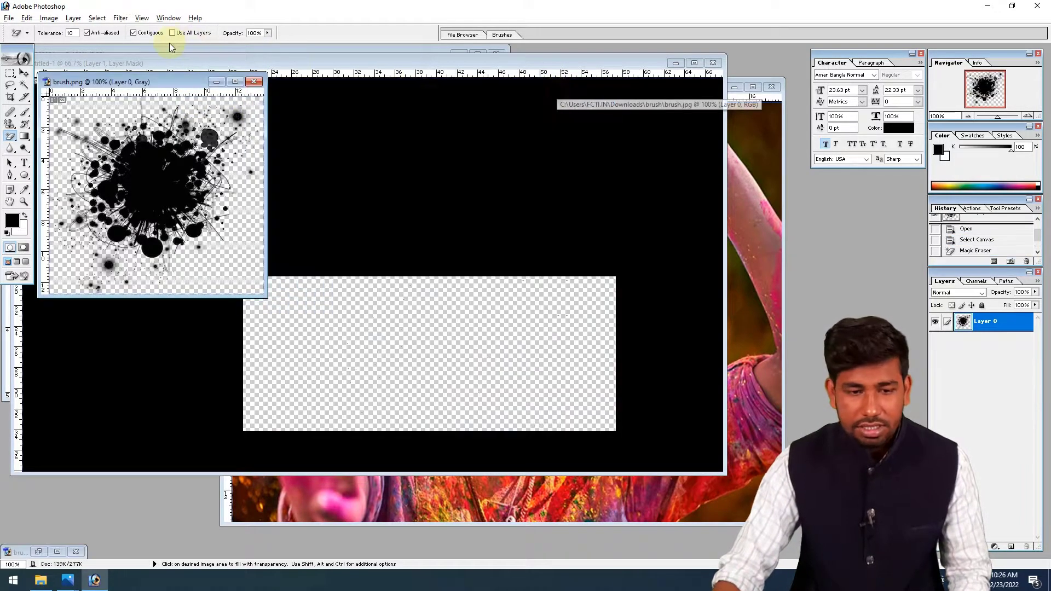
left_click(216, 81)
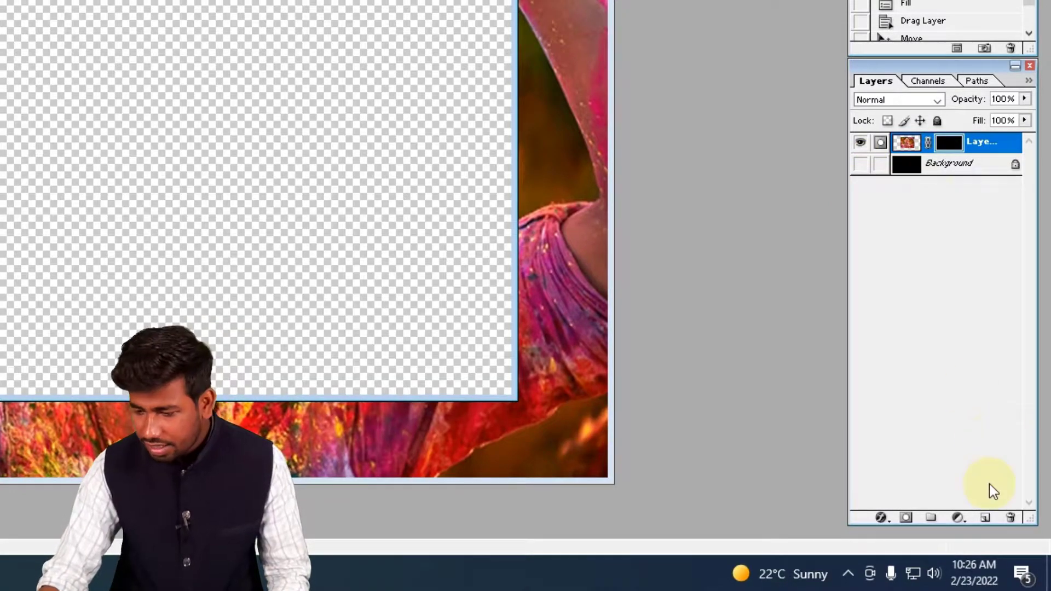
left_click(857, 145)
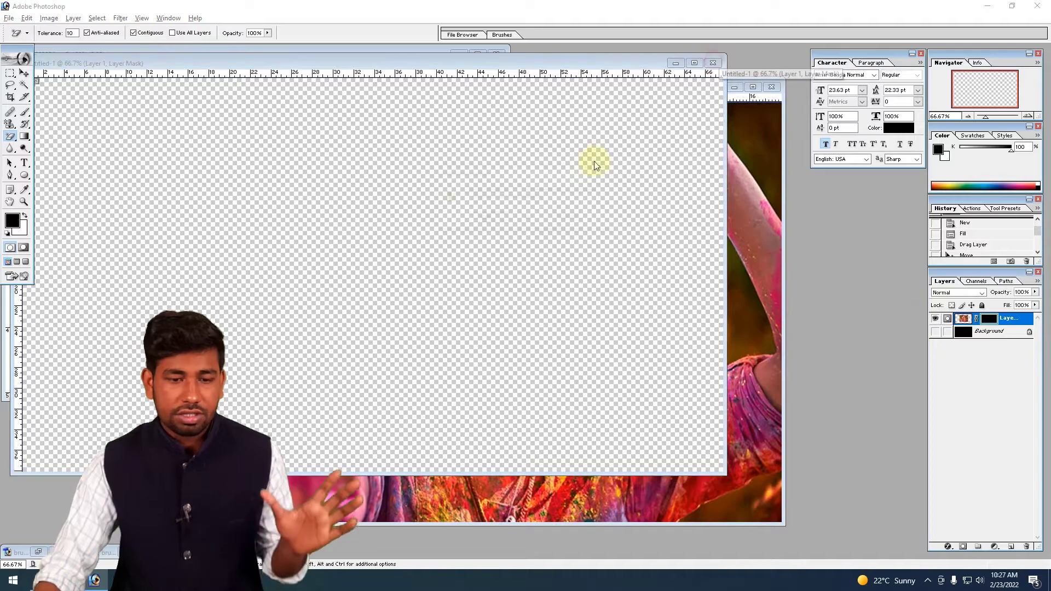
key("ctrl+w")
left_click(540, 219)
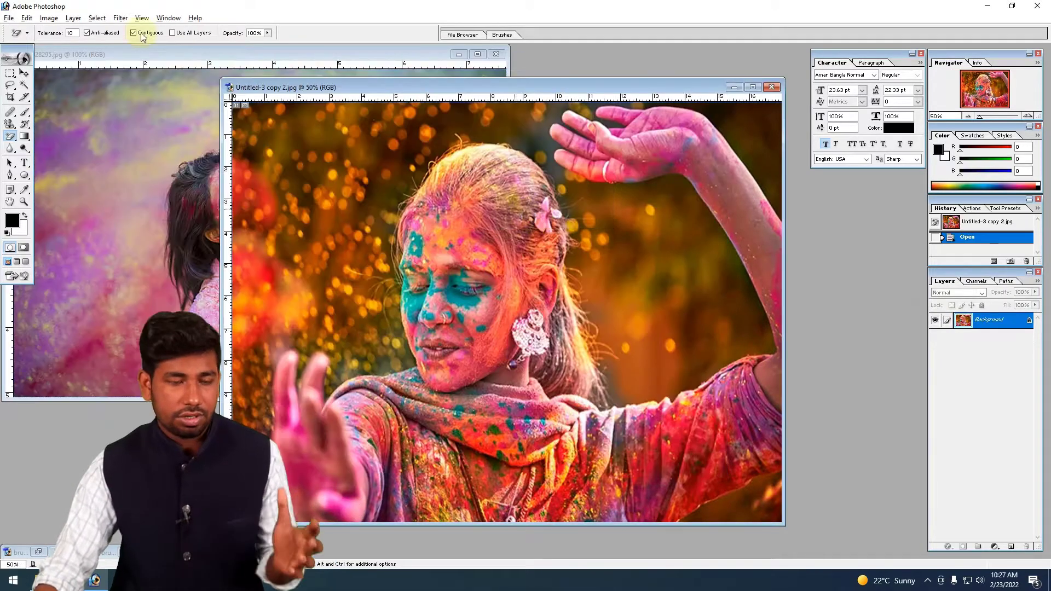
- Create a new white RGB document with the 1920 x 1080 HDTV 1080i preset
left_click(8, 17)
left_click(31, 27)
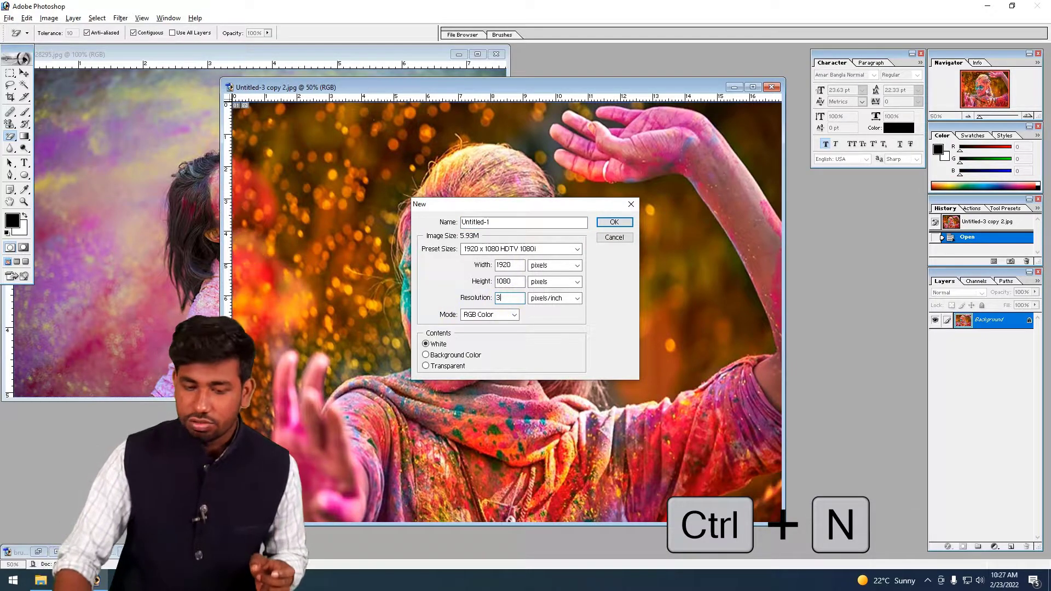
key("Return")
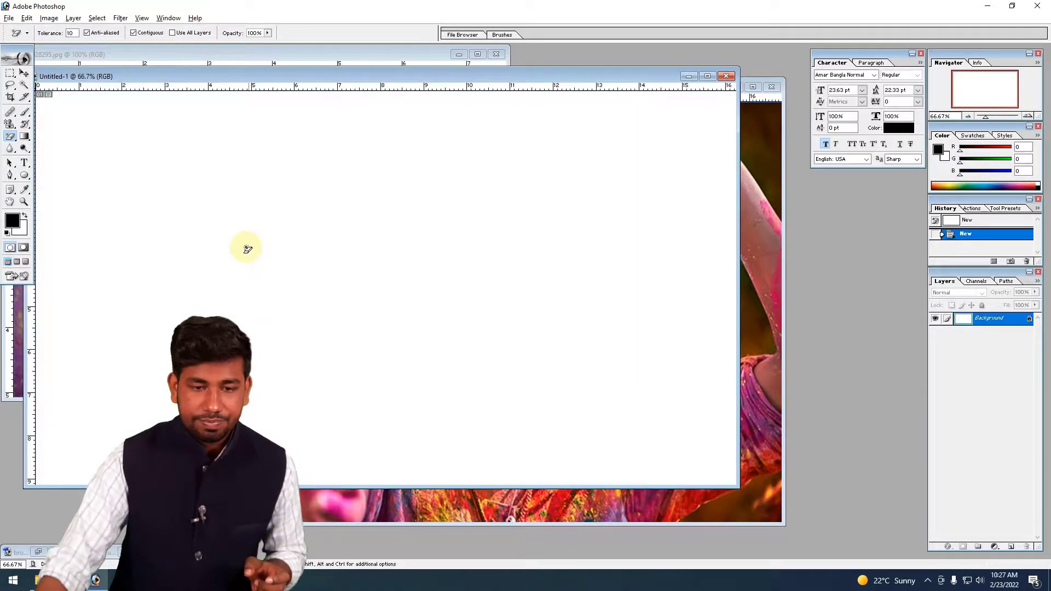
double_click(311, 75)
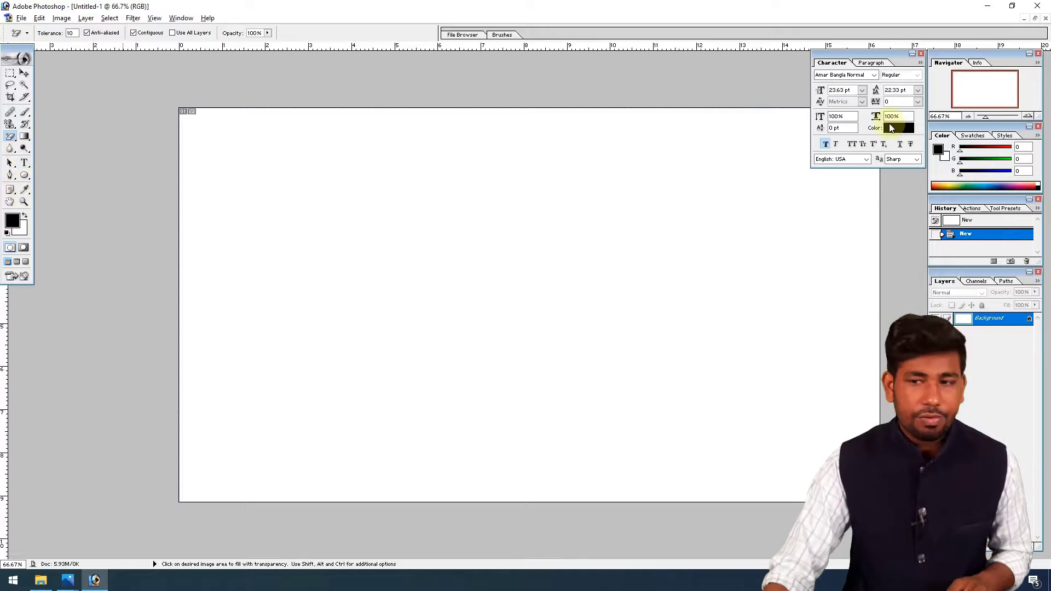
- Copy the Holi portrait into the new document as a layer and maximize the document window
left_click(1033, 19)
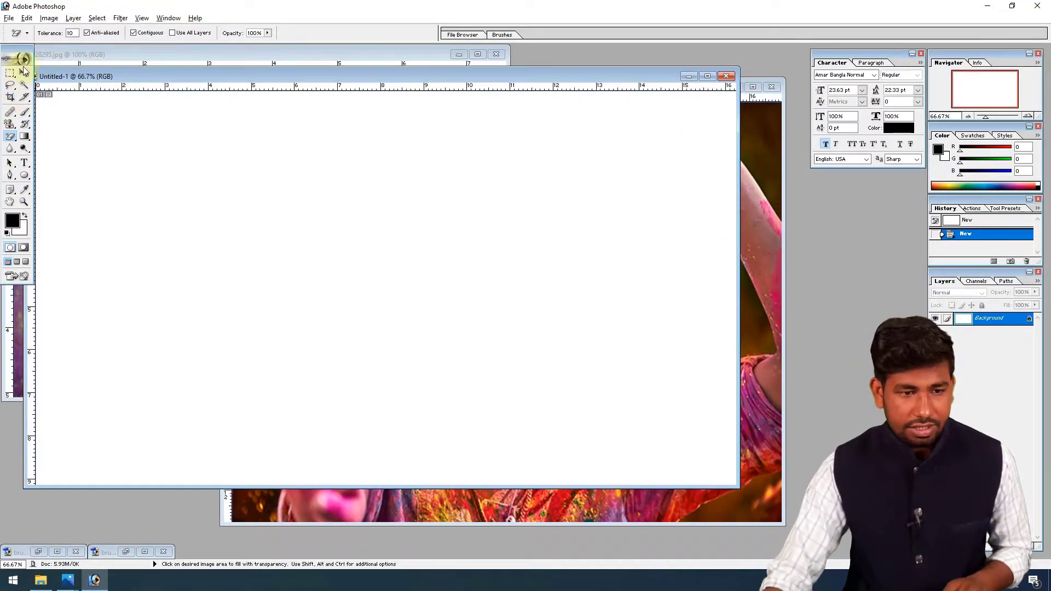
left_click(761, 186)
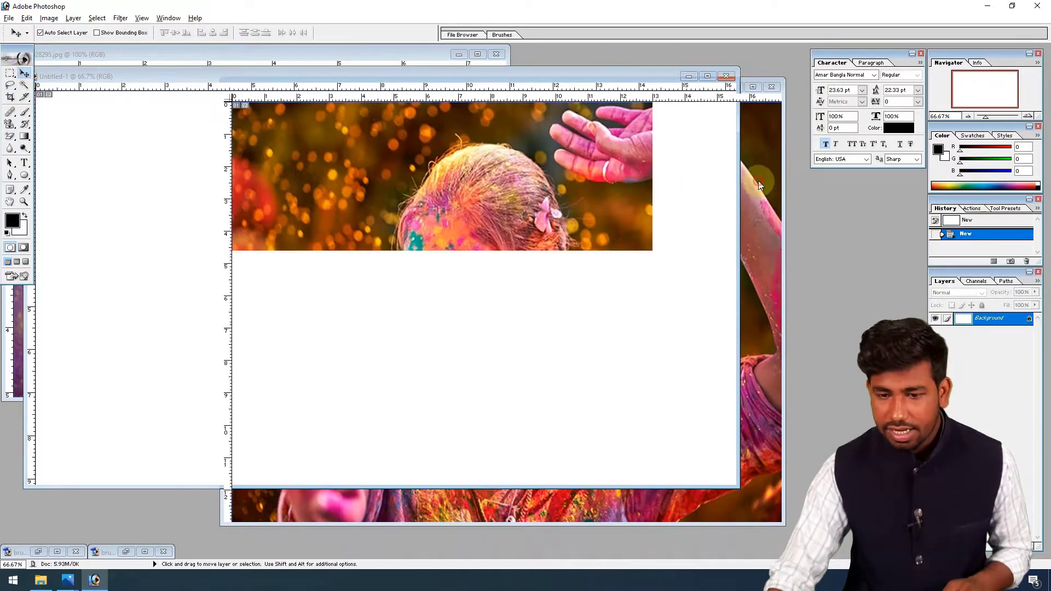
mouse_move(226, 223)
left_mouse_down()
mouse_move(157, 222)
mouse_move(235, 224)
left_mouse_up()
left_click(709, 76)
- Scale the portrait layer down to roughly a third of the canvas width and place it in the canvas's left half
key("ctrl+t")
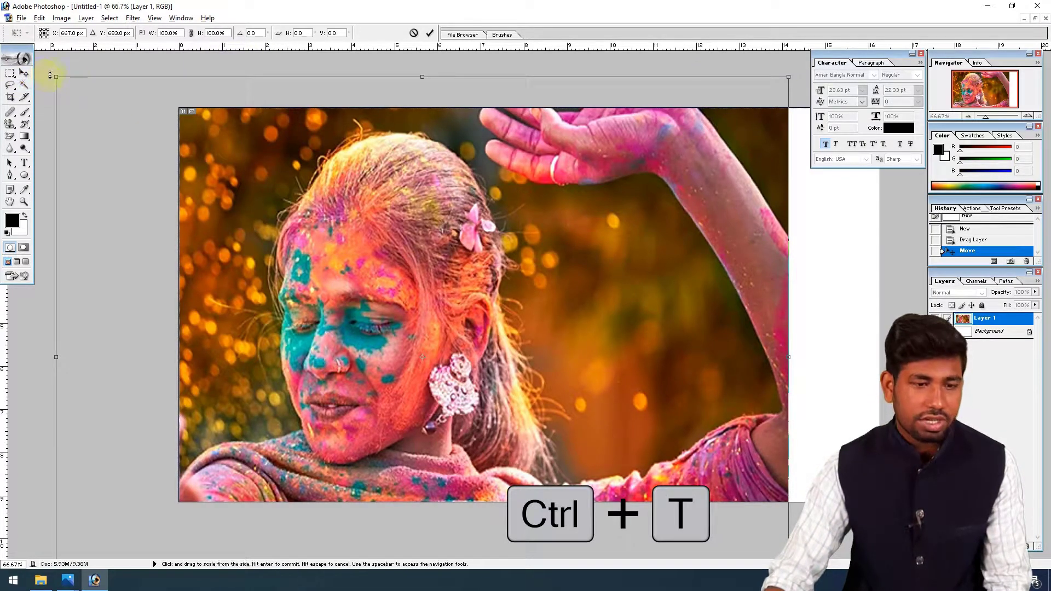
left_click_drag(55, 77, 293, 257)
left_click_drag(360, 284, 433, 186)
key("Return")
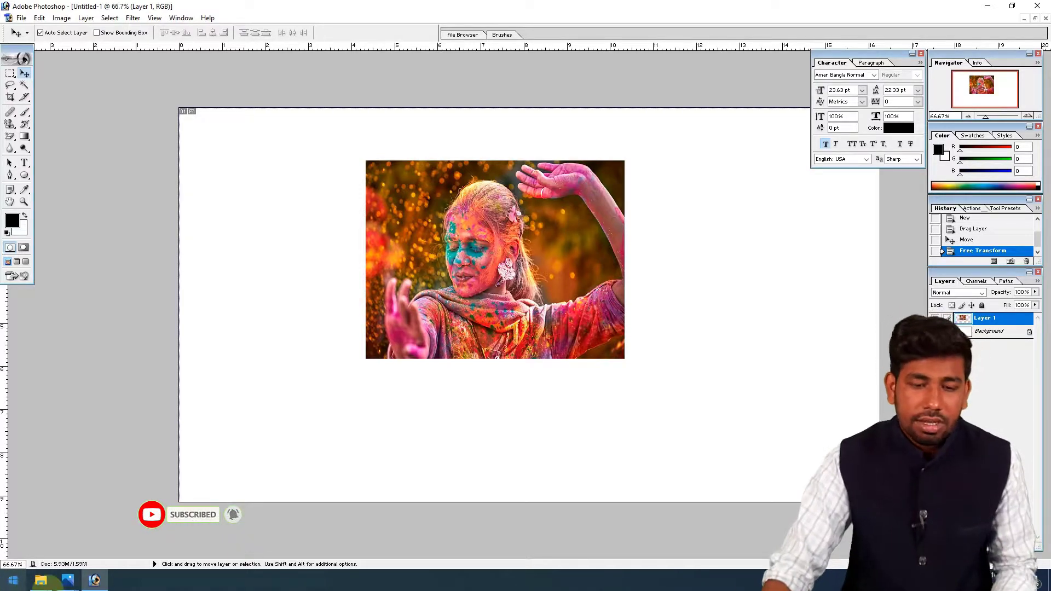
left_click_drag(456, 256, 302, 261)
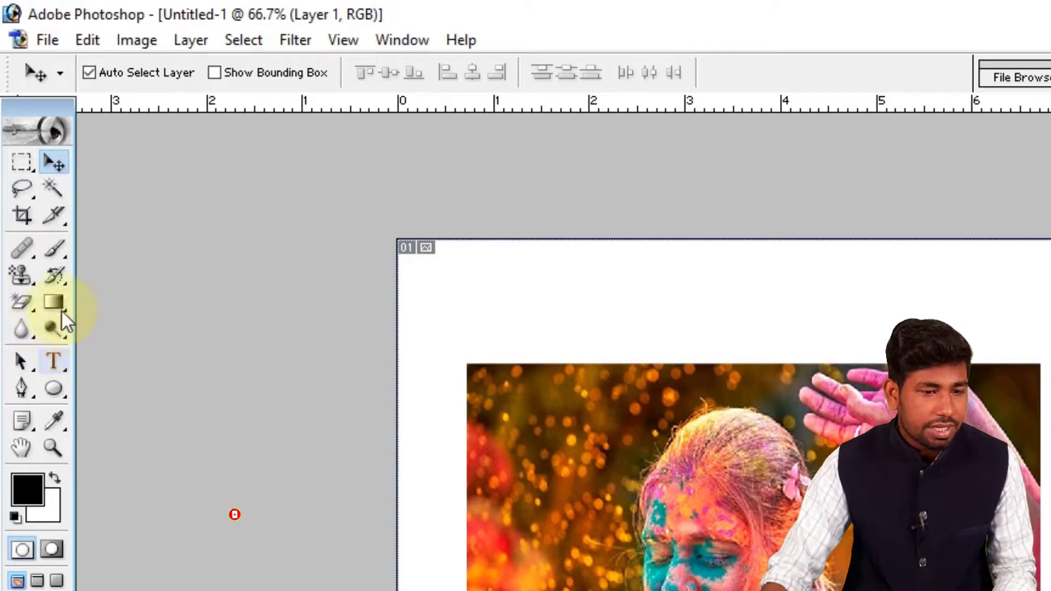
- Choose the 392 px splatter brush and add a new empty layer above the portrait
left_click(57, 249)
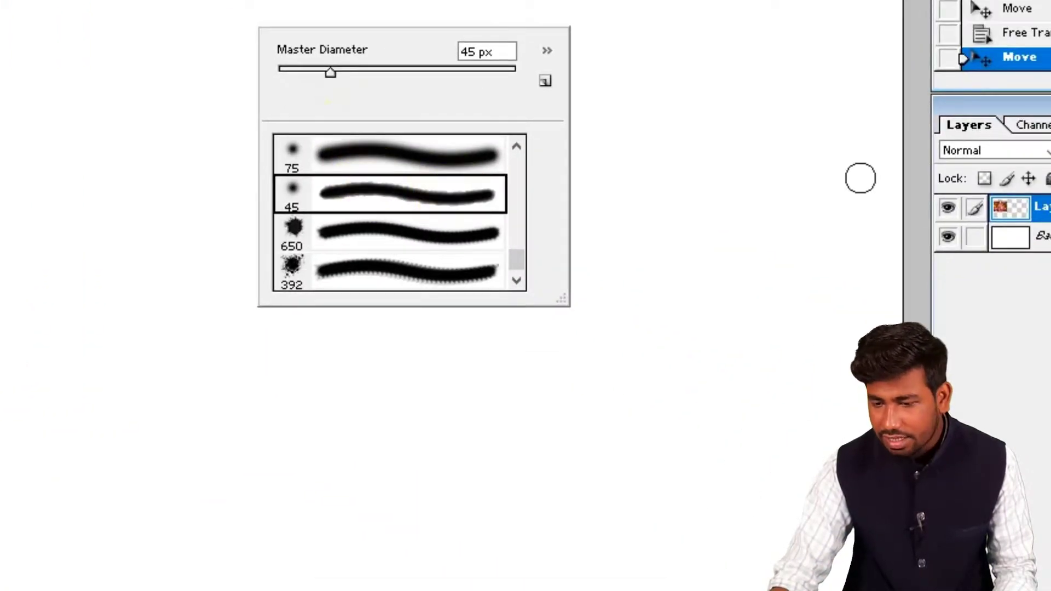
left_click(463, 272)
left_click(606, 5)
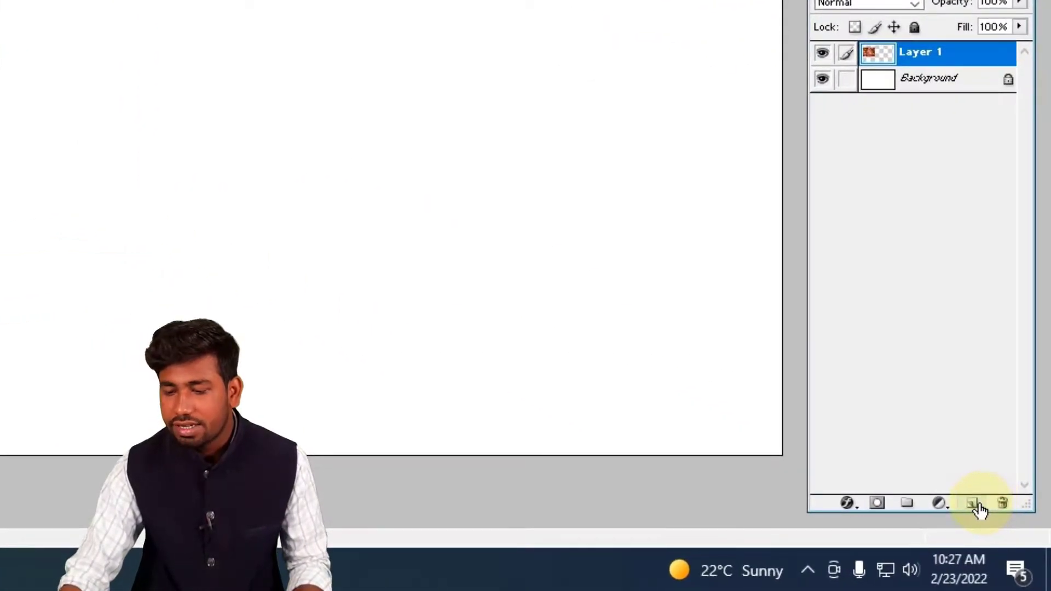
left_click(977, 504)
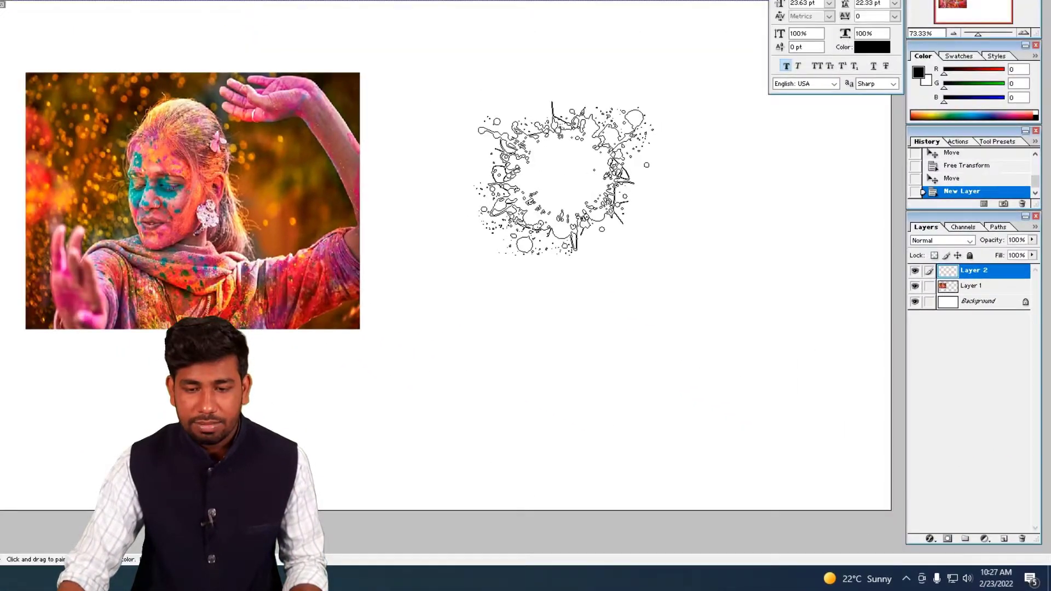
- Enlarge the splatter brush to 626 px and stamp one black splatter beside the portrait on Layer 2
right_click(584, 249)
left_click_drag(697, 270, 705, 270)
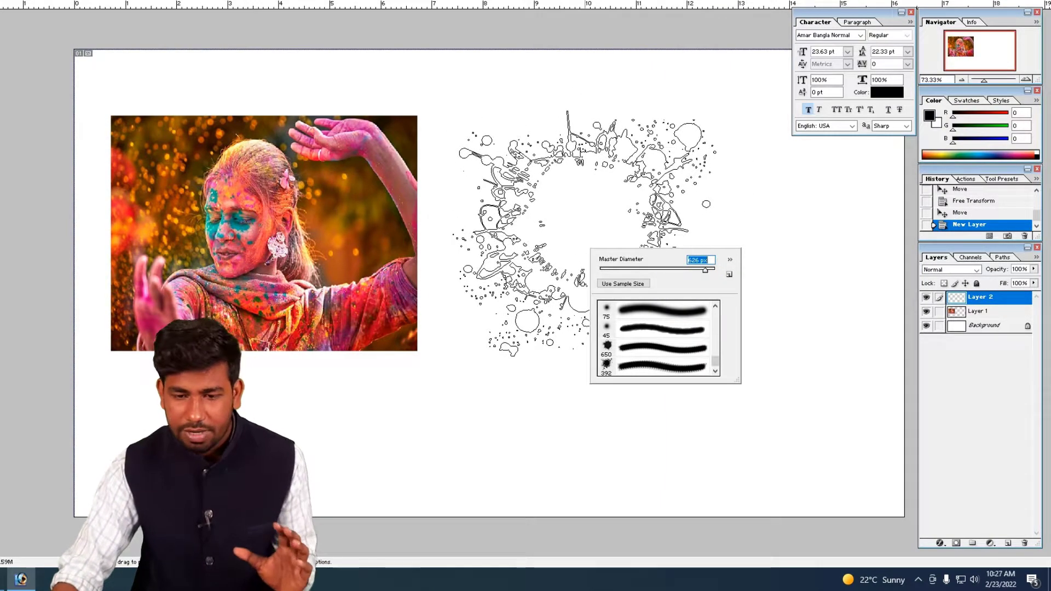
key("Return")
left_click(584, 233)
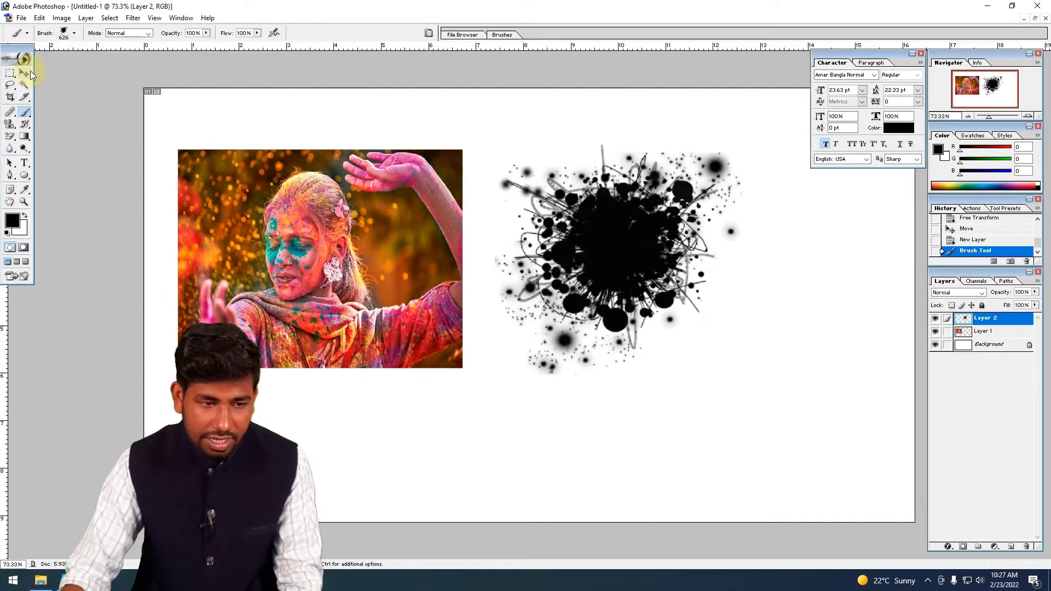
- Move the portrait over the splatter and reorder the layers so that Layer 2 lies beneath Layer 1
left_click(24, 73)
left_click_drag(411, 279, 629, 270)
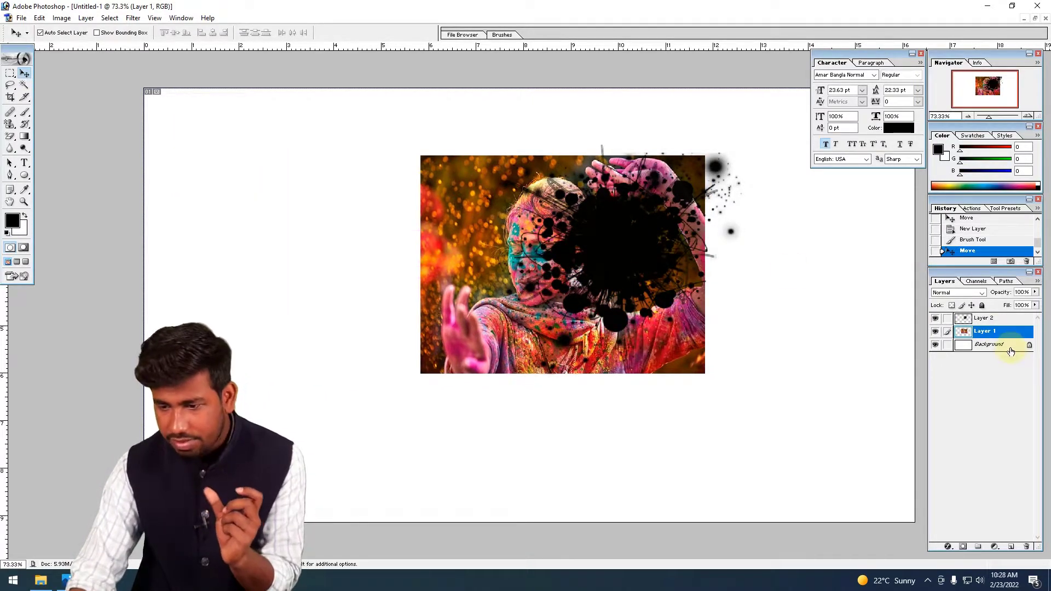
left_click_drag(983, 320, 985, 343)
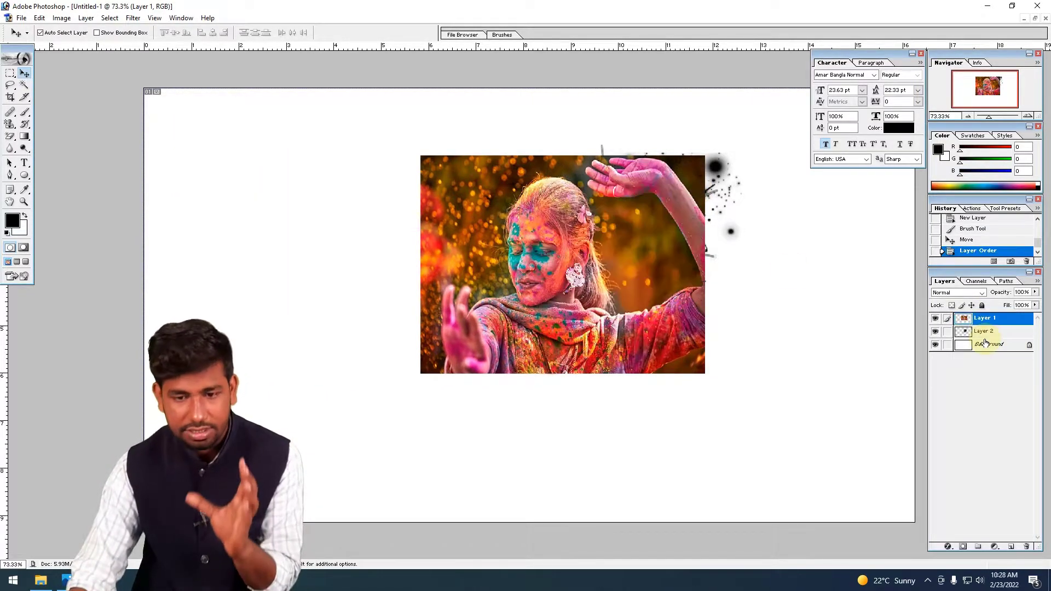
left_click_drag(535, 250, 570, 250)
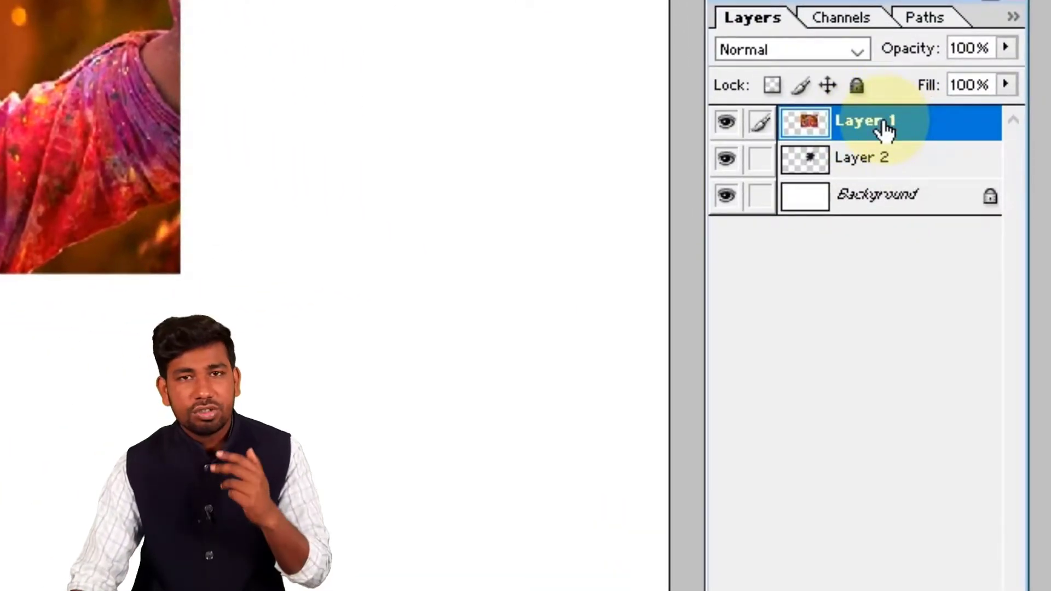
- Clip Layer 1 to the splatter on Layer 2 and shift the portrait until the face sits inside the splatter
right_click(884, 129)
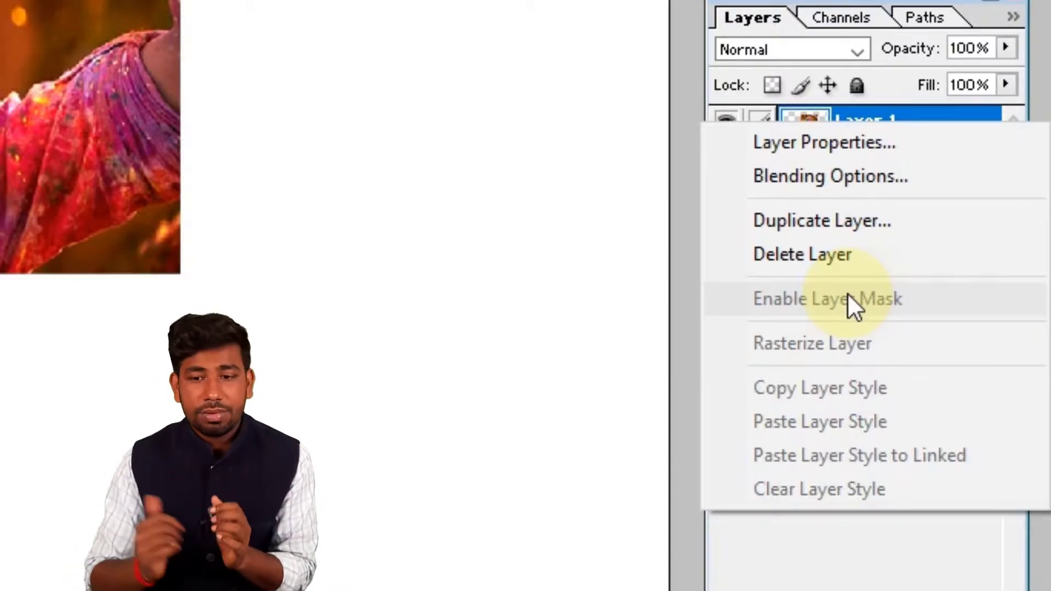
left_click(44, 10)
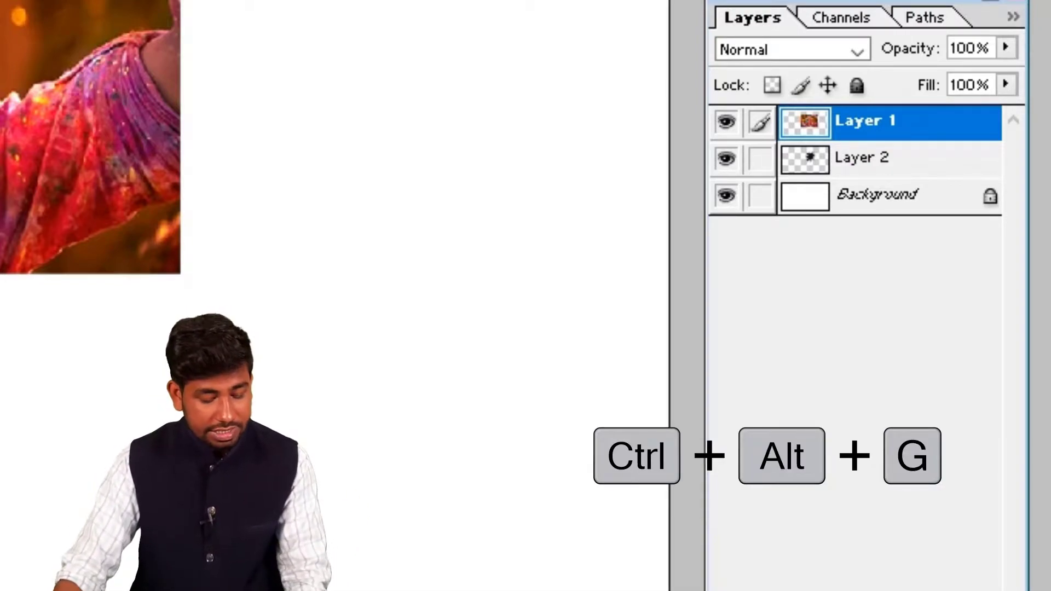
key("ctrl+alt+g")
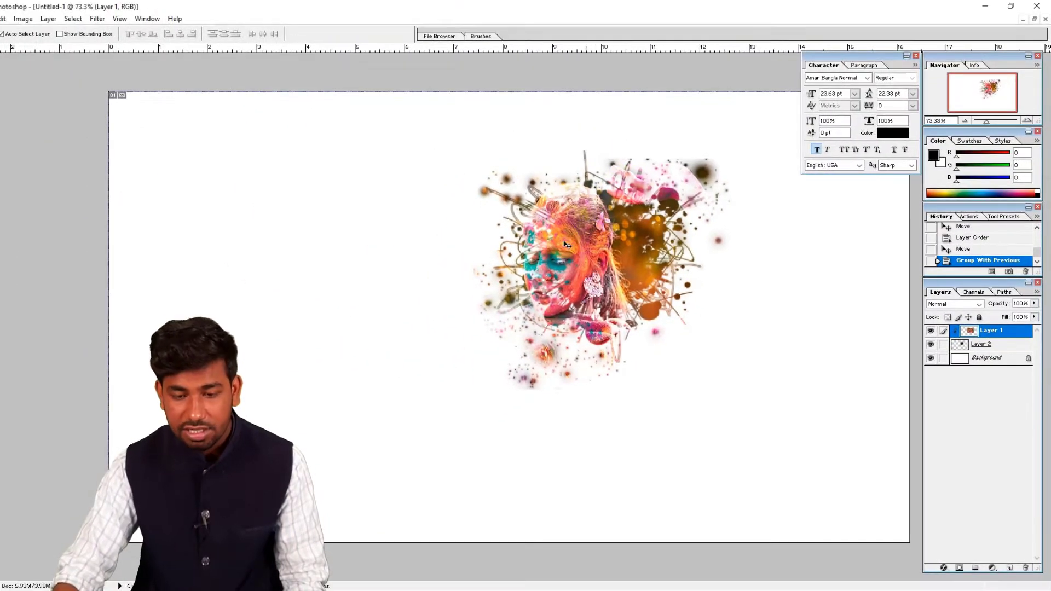
left_click_drag(494, 218, 543, 218)
left_click_drag(606, 247, 606, 247)
- Scale the clipped portrait down slightly and reposition it within the splatter
key("ctrl+t")
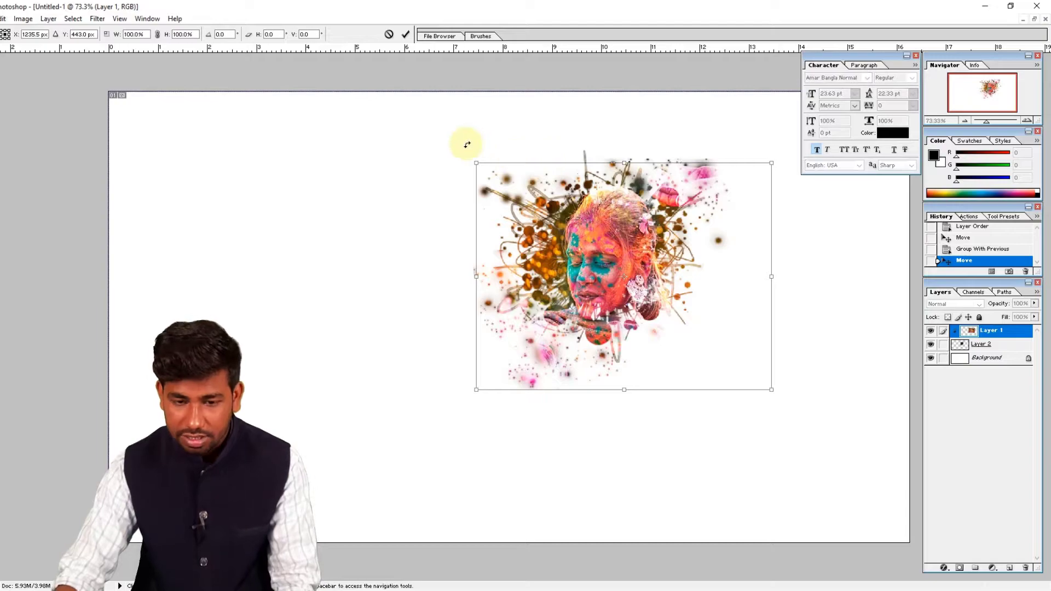
left_click_drag(479, 165, 490, 174)
left_click_drag(563, 239, 557, 231)
key("Return")
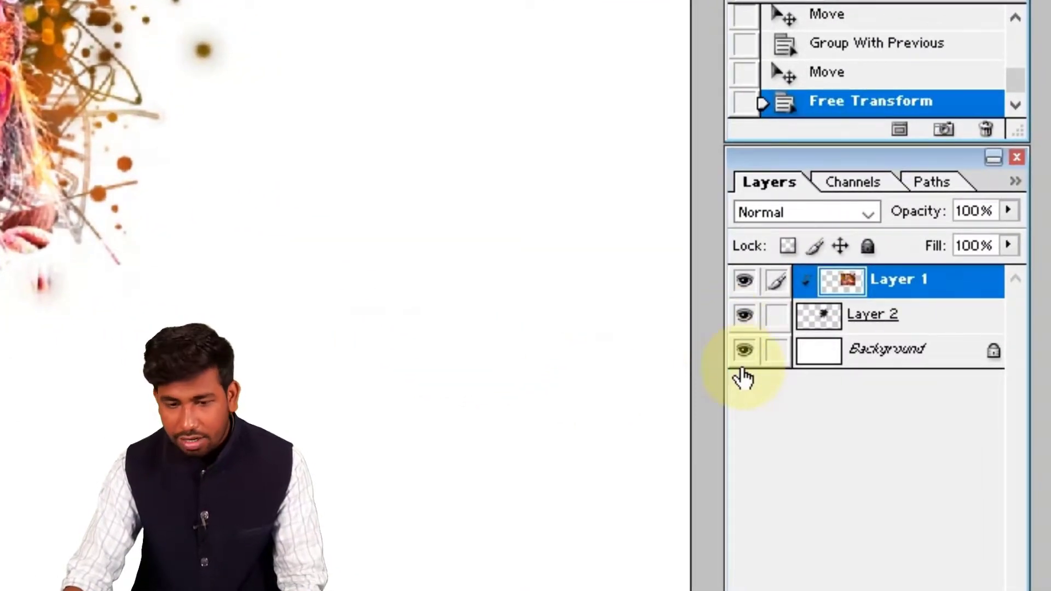
- Fill the Background layer with the black foreground color
left_click(889, 356)
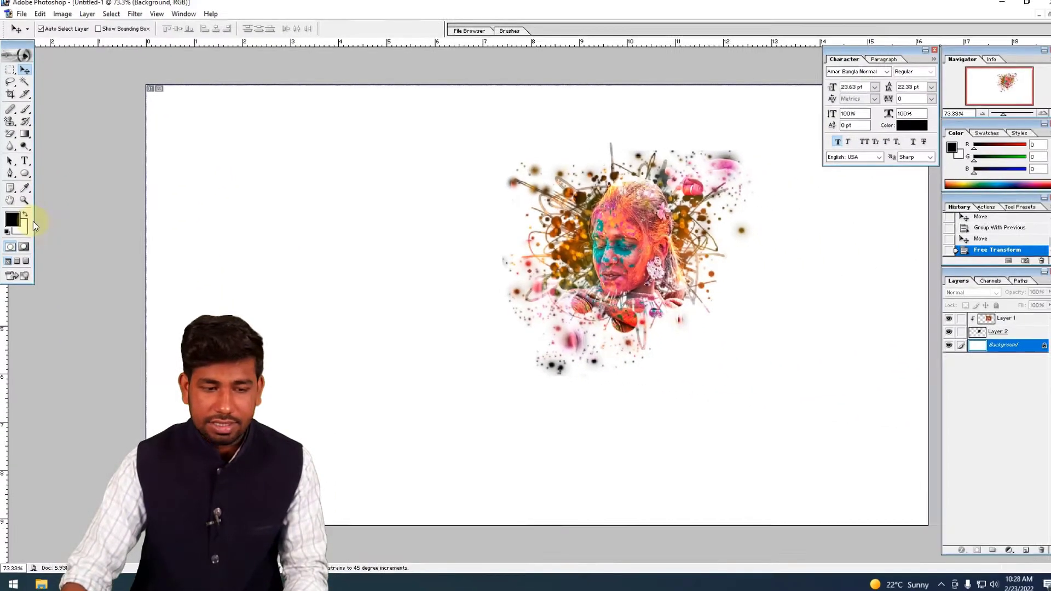
key("alt+BackSpace")
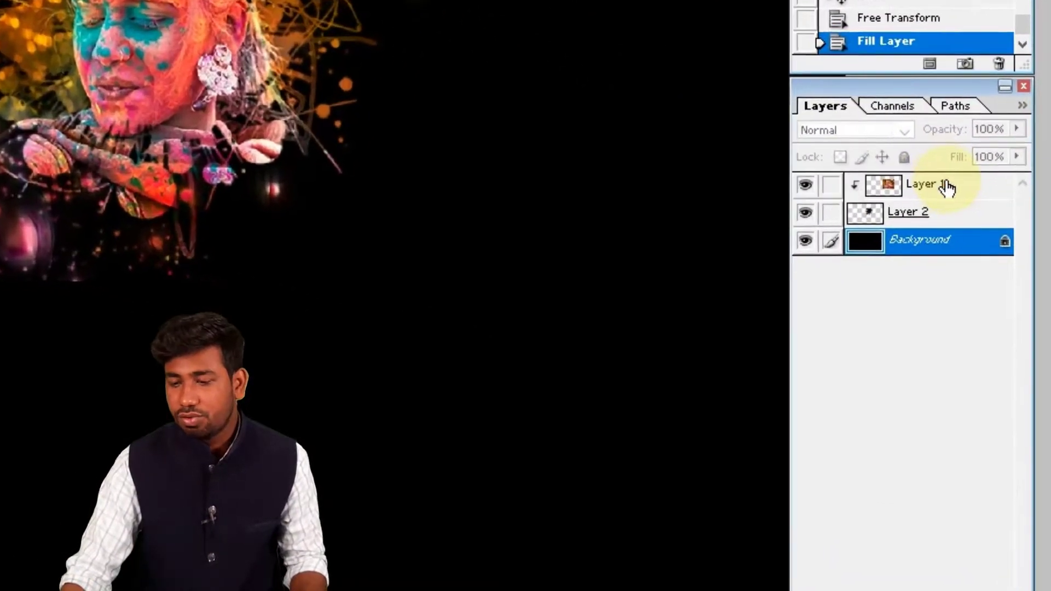
- Link Layer 2 to Layer 1, enlarge both together and move them toward the canvas's lower right
left_click(947, 187)
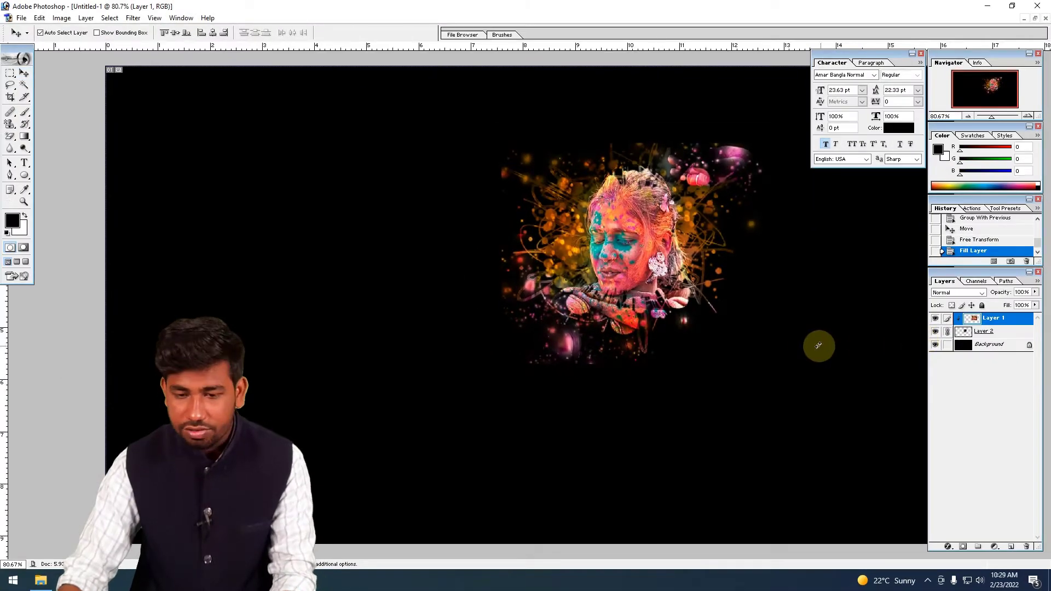
key("ctrl+t")
left_click_drag(780, 382, 876, 456)
left_click_drag(642, 174, 792, 275)
key("Return")
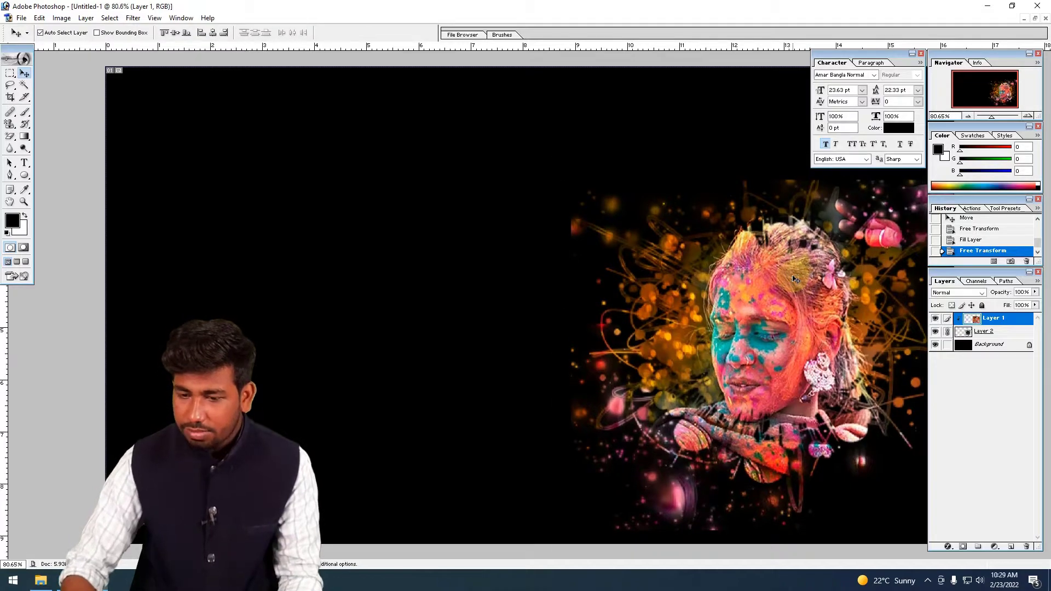
- Reposition the linked portrait and splatter higher in the right half of the black canvas
key("ctrl+minus")
left_click_drag(795, 279, 447, 233)
left_click_drag(688, 263, 712, 208)
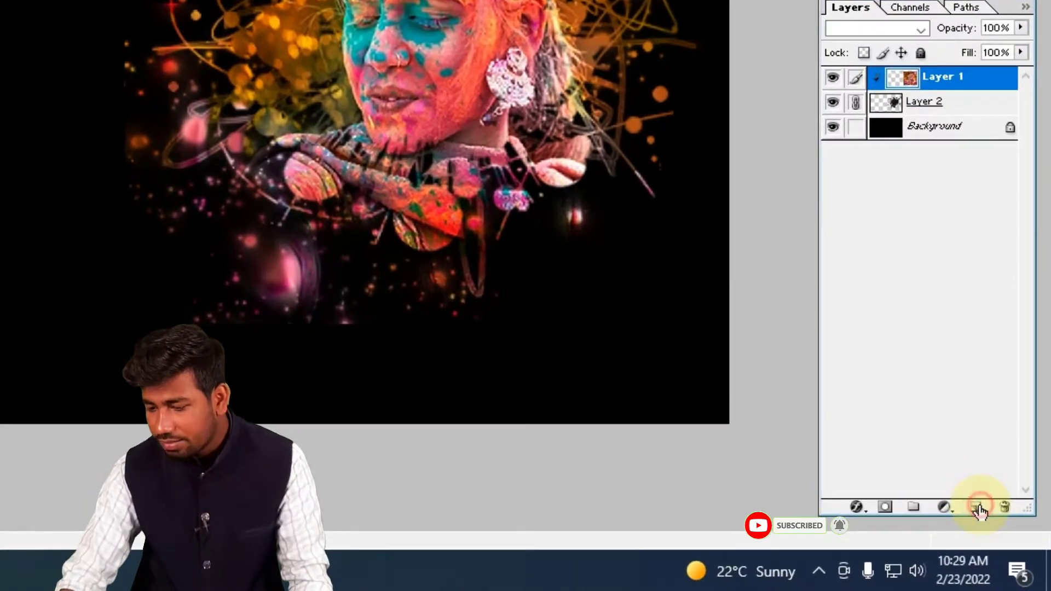
- Add a new layer and try a white stamp of the 392 px splatter brush on the canvas's upper-left area
left_click(979, 509)
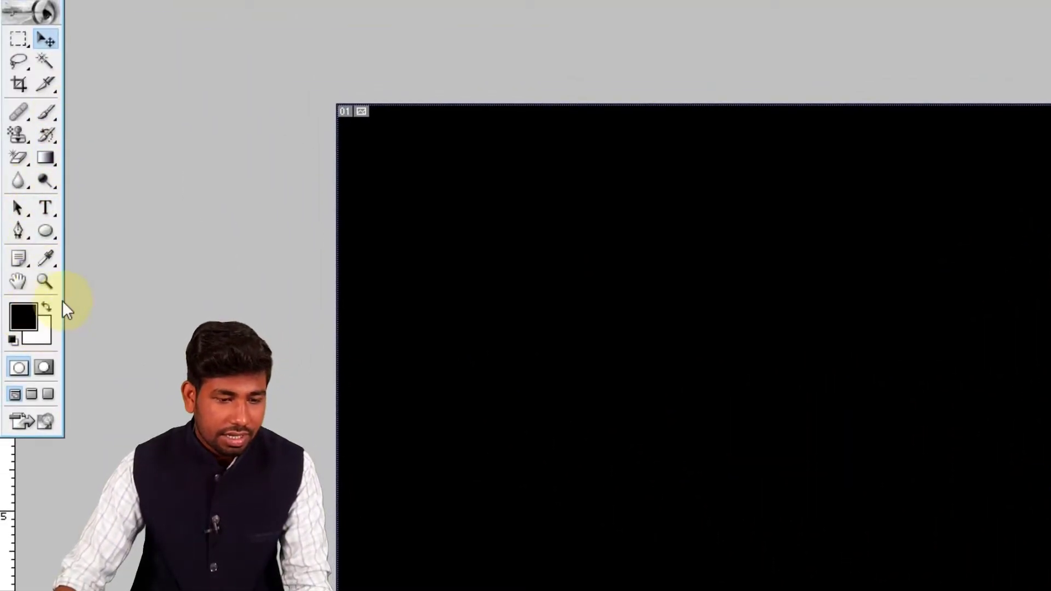
left_click(45, 111)
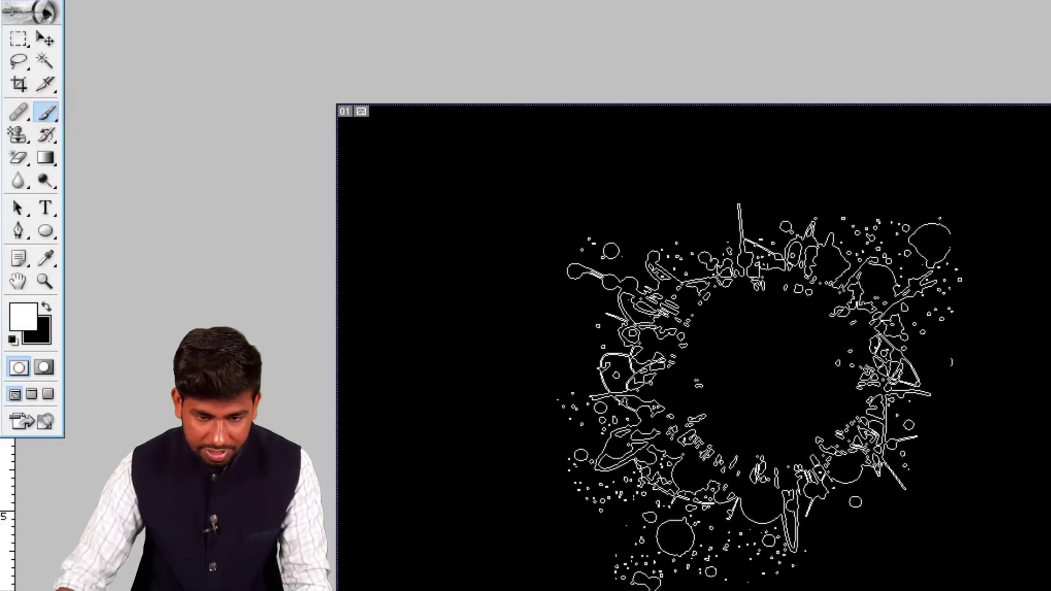
right_click(496, 321)
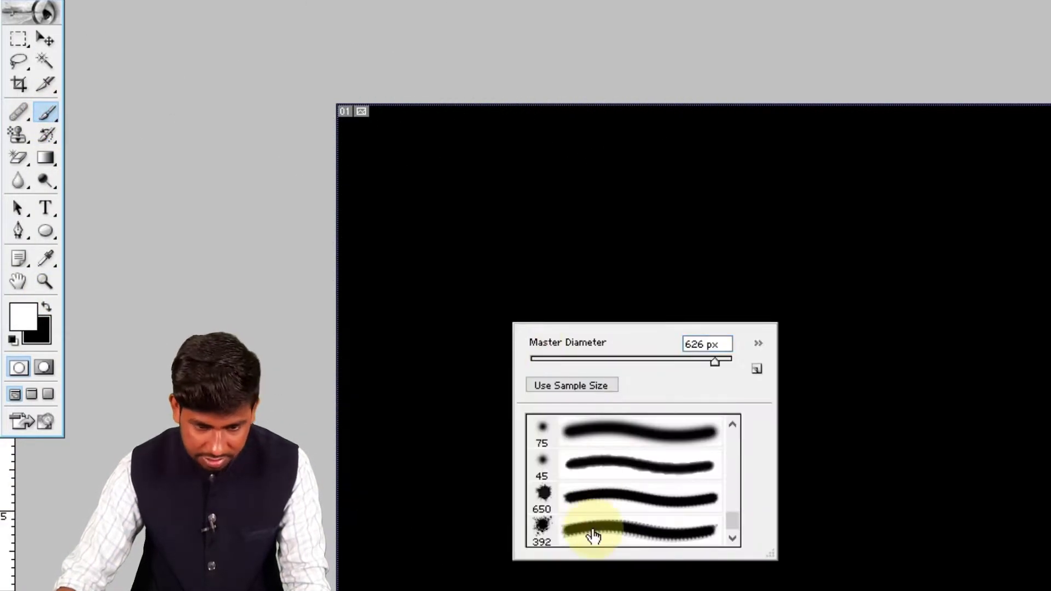
left_click(633, 539)
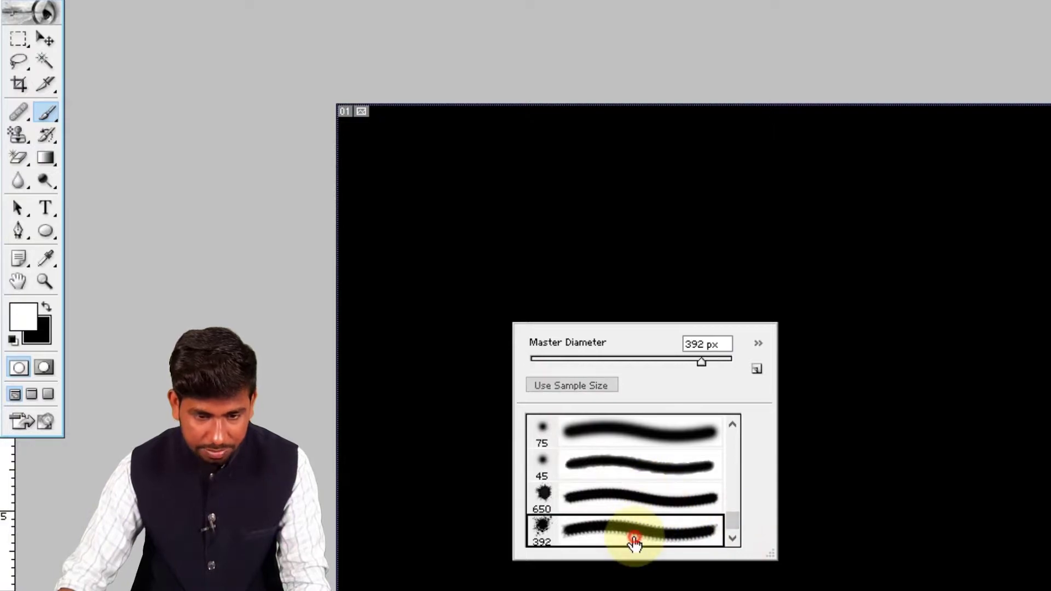
left_click(539, 267)
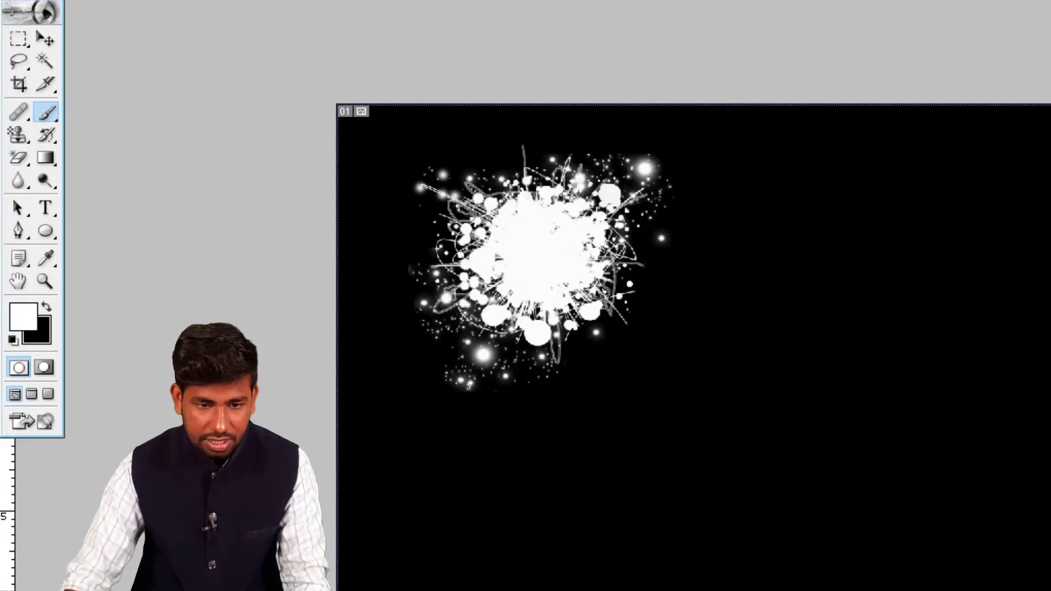
- Stamp a white splatter on the new layer in the canvas's left half using the 650 px custom brush
right_click(605, 369)
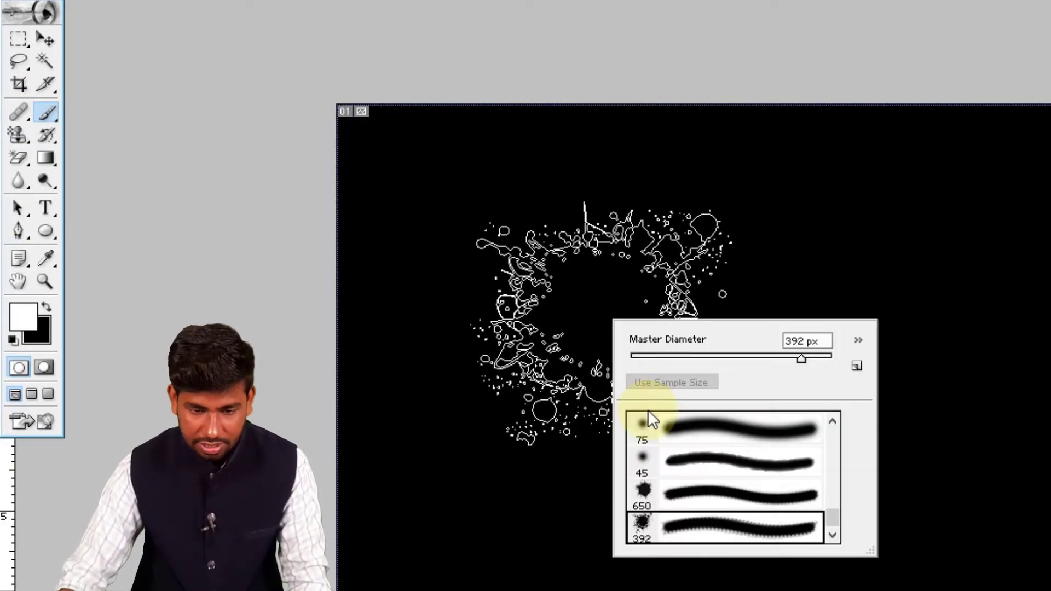
left_click(734, 492)
left_click(571, 369)
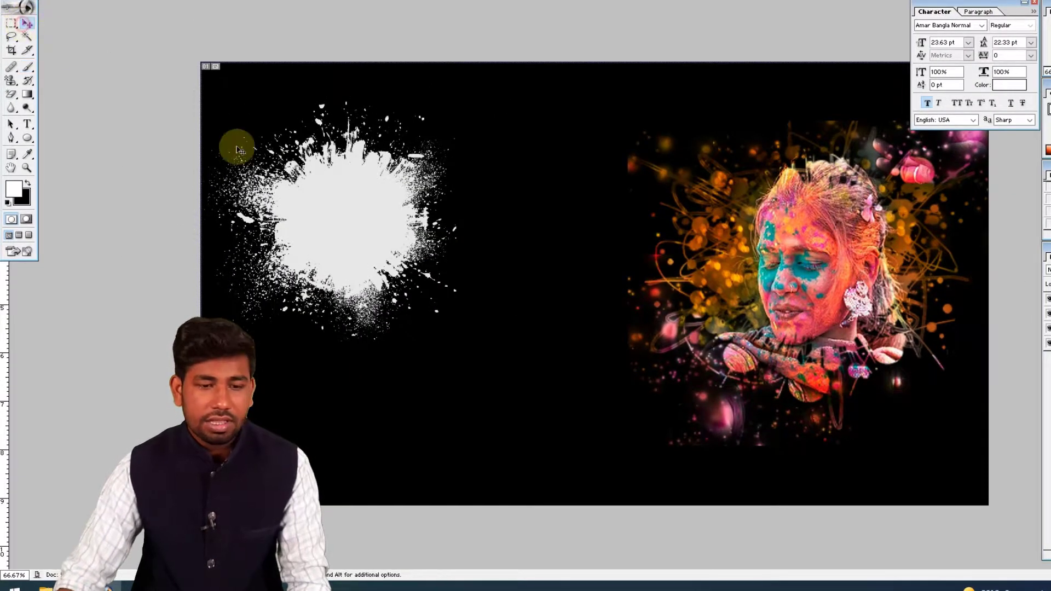
- Enlarge the white splatter on Layer 3 and center it in the left half of the canvas
left_click_drag(375, 286, 368, 275)
key("ctrl+t")
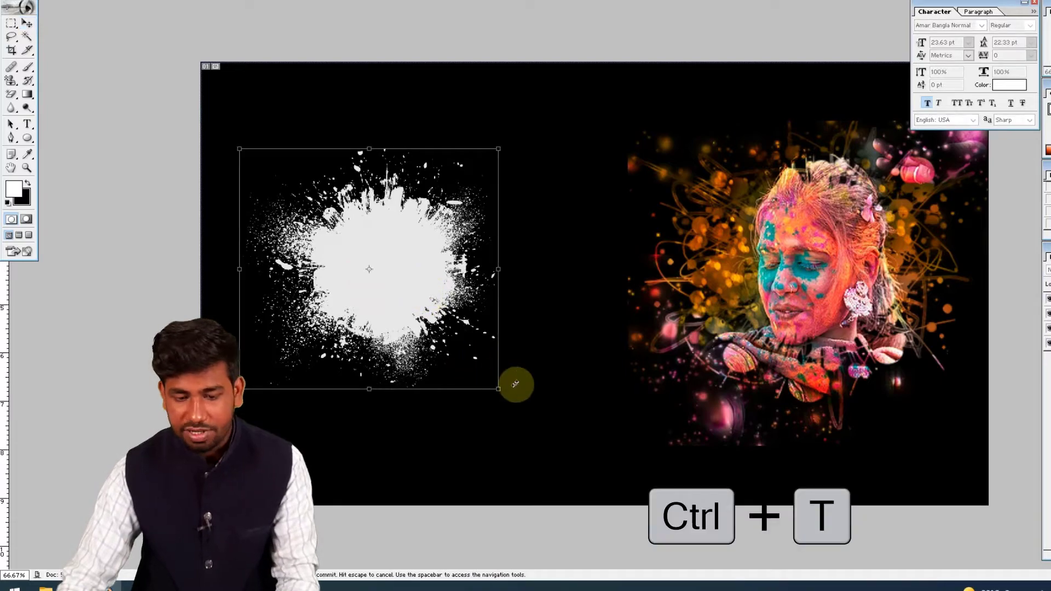
left_click_drag(509, 404, 580, 487)
left_click_drag(520, 312, 490, 246)
key("Return")
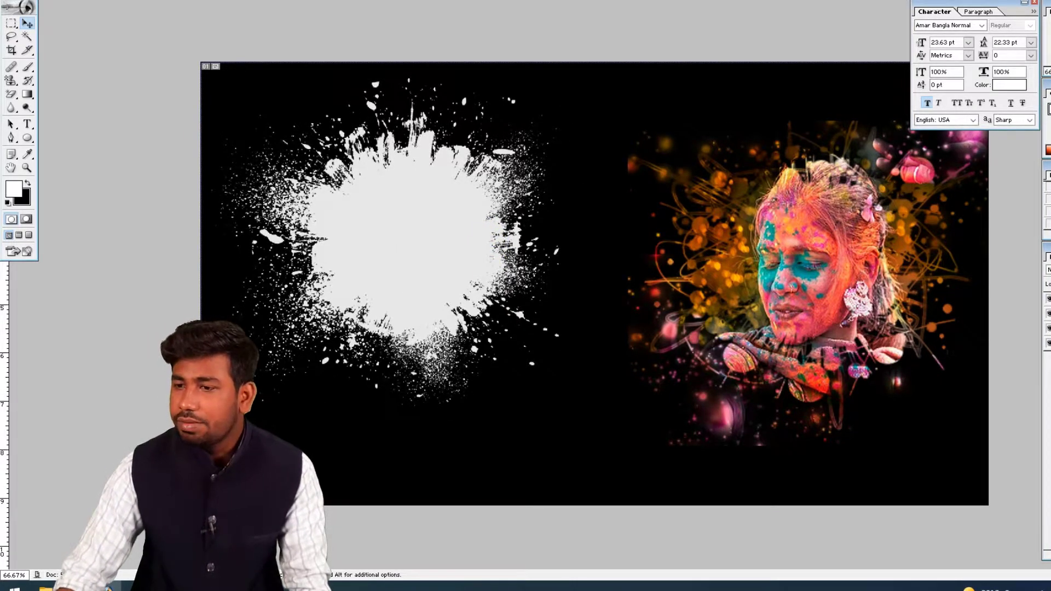
- Copy the laughing woman's Holi photo from its document into Untitled-1 above the white splatter, and maximize the Untitled-1 window
key("f")
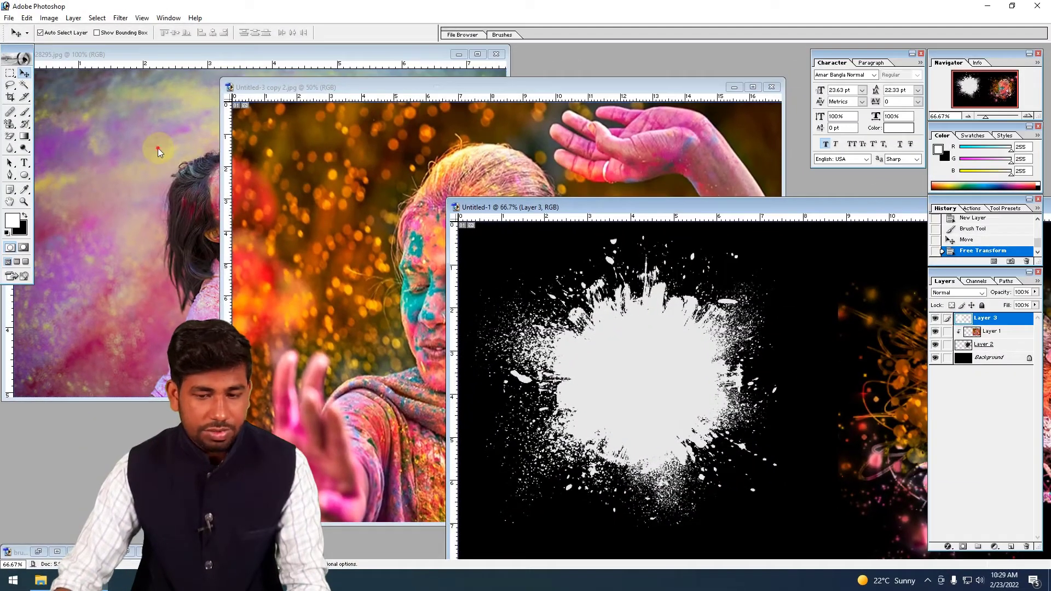
left_click(147, 189)
left_click_drag(146, 189, 605, 331)
double_click(631, 209)
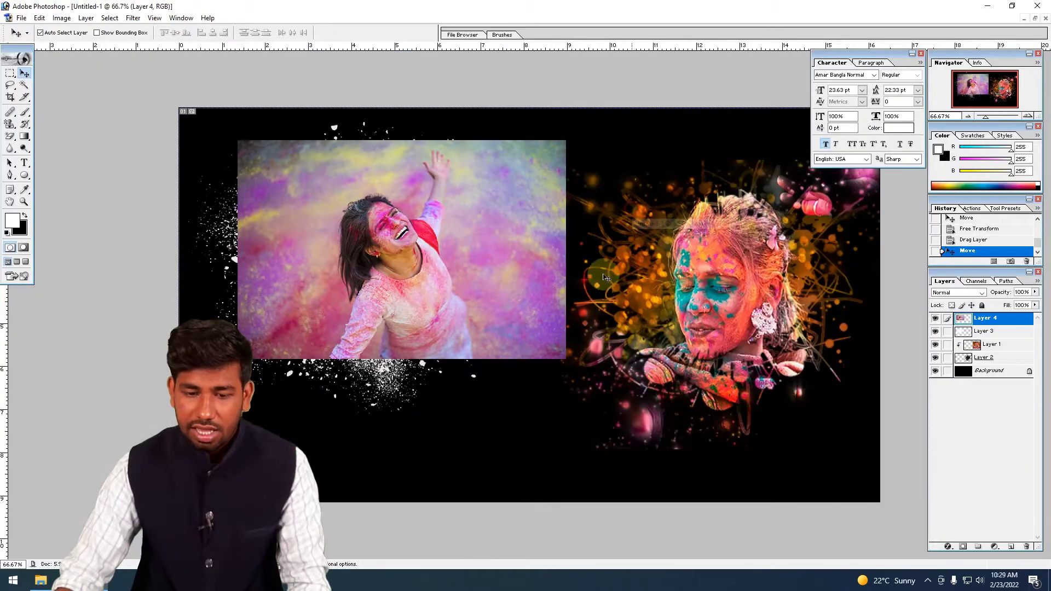
- Position the laughing woman's photo over the white splatter and clip it to Layer 3
left_click_drag(402, 264, 396, 288)
key("ctrl+alt+g")
key("ctrl+alt+g")
- Scale the clipped photo to 125.9%, reposition it within the splatter, and link Layer 3 to Layer 4
key("ctrl+t")
left_click_drag(542, 387, 584, 413)
left_click_drag(398, 271, 405, 254)
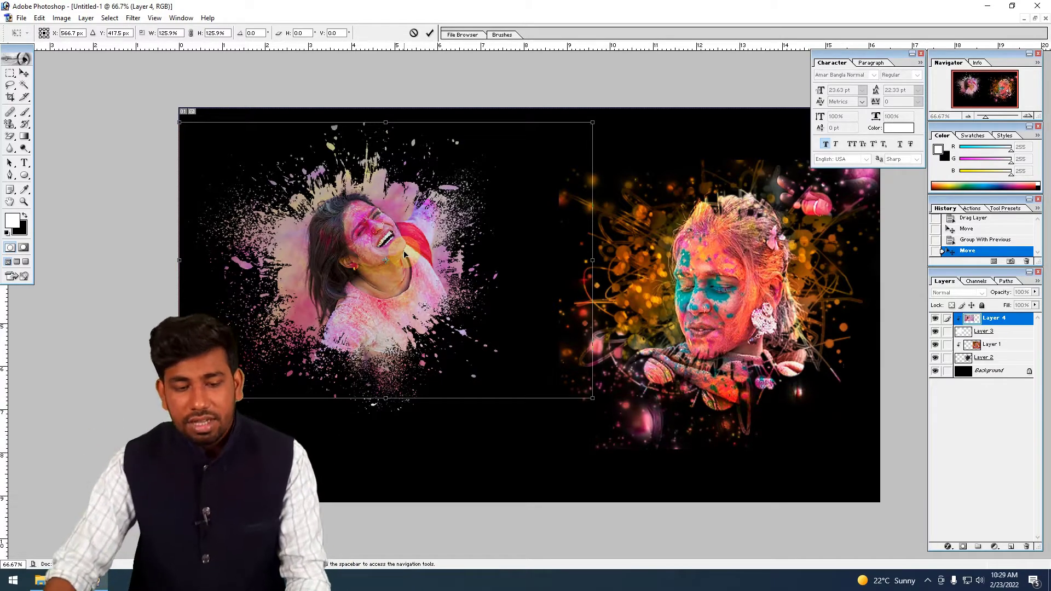
key("Return")
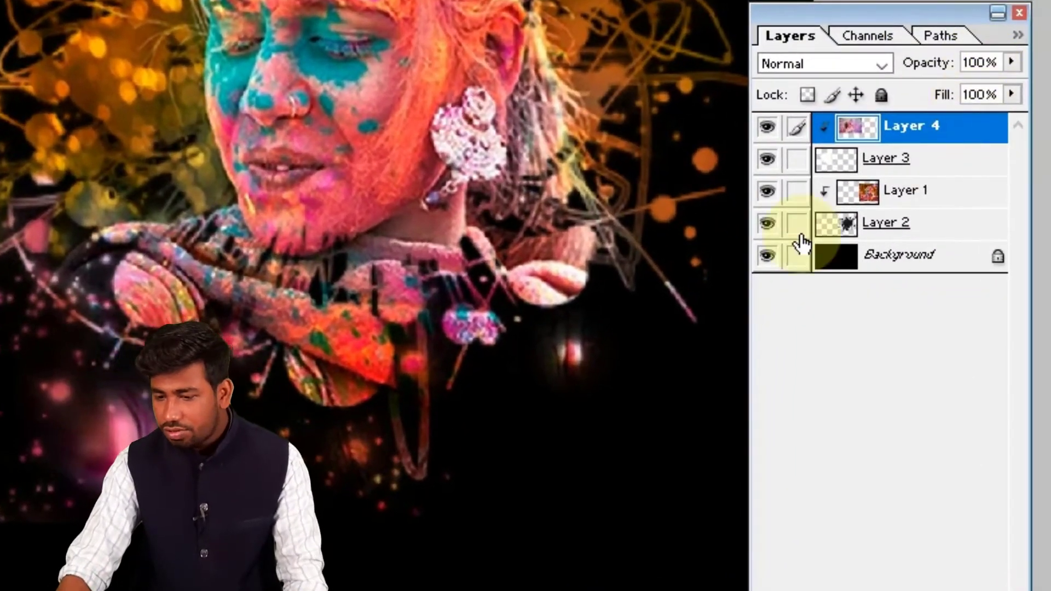
left_click(794, 161)
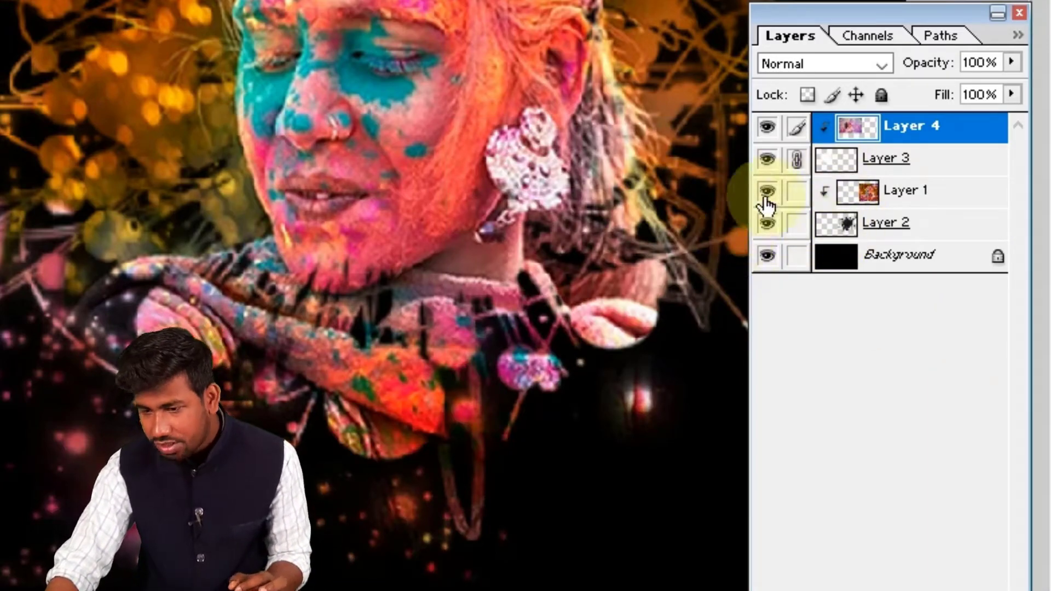
- Hide Layer 1, Layer 2 and Background to examine the splatter portraits on transparency, and show the layers again
left_click_drag(766, 204, 767, 223)
left_click(767, 255)
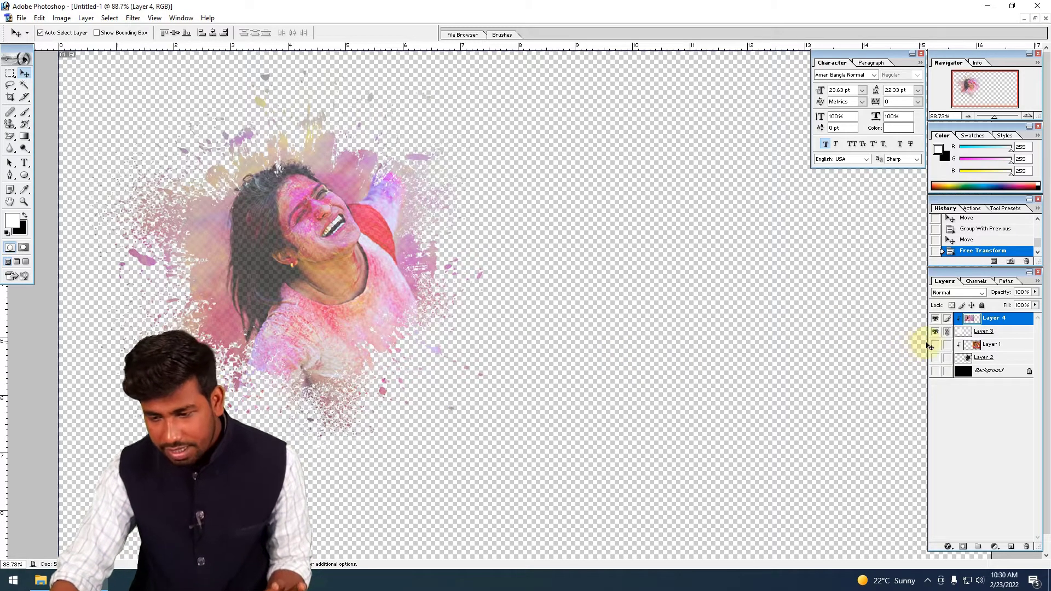
left_click_drag(936, 348, 933, 378)
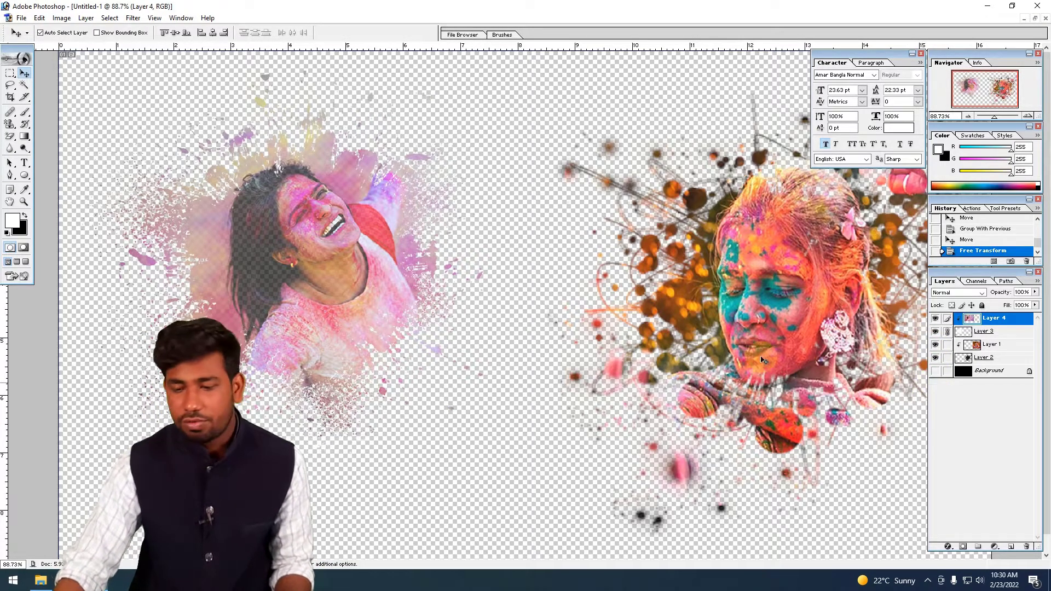
left_click(934, 371)
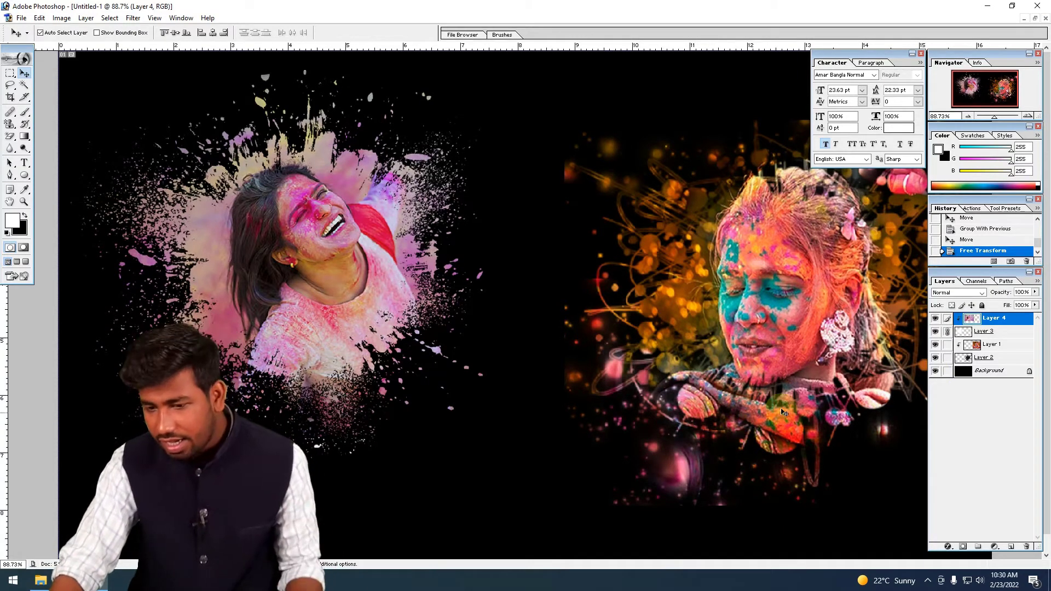
- Move the face portrait with its splatter slightly up and left, and the laughing woman's portrait with its splatter slightly down
scroll(781, 409, "down", 1)
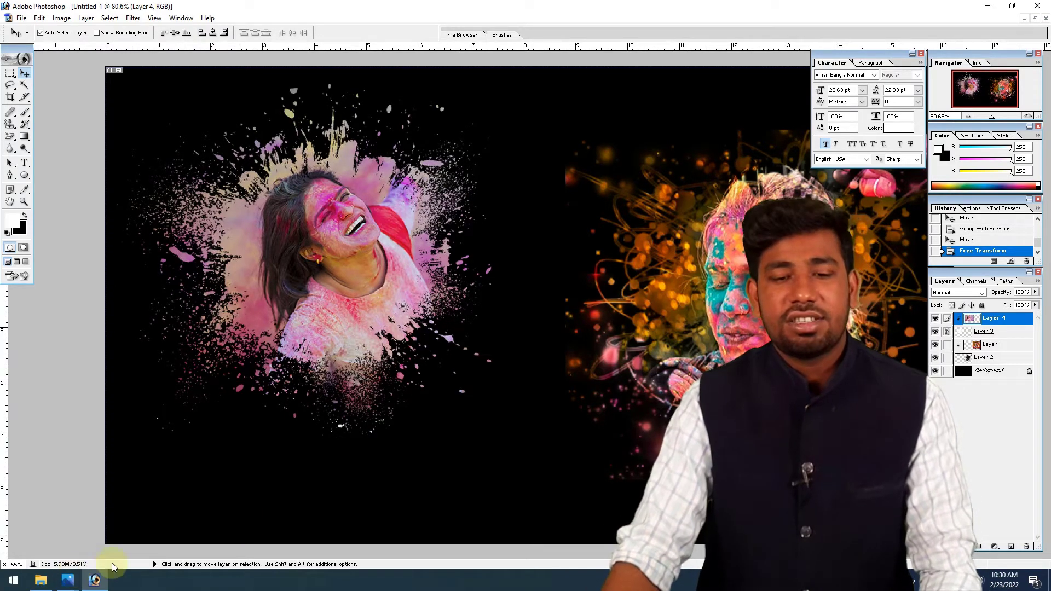
left_click(763, 296)
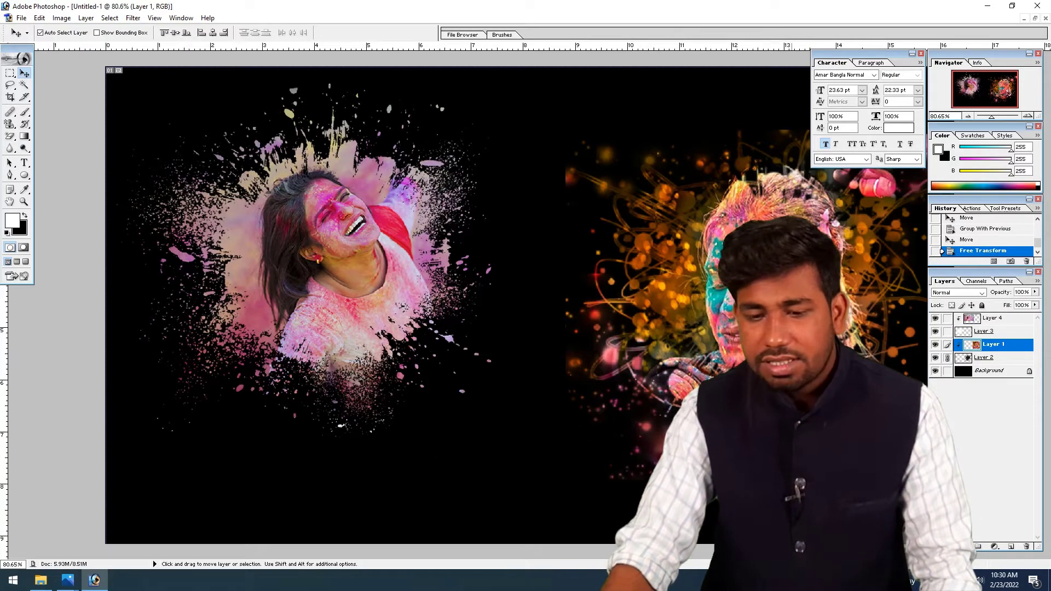
left_click_drag(766, 275, 752, 261)
key("ctrl+minus")
scroll(712, 265, "up", 1)
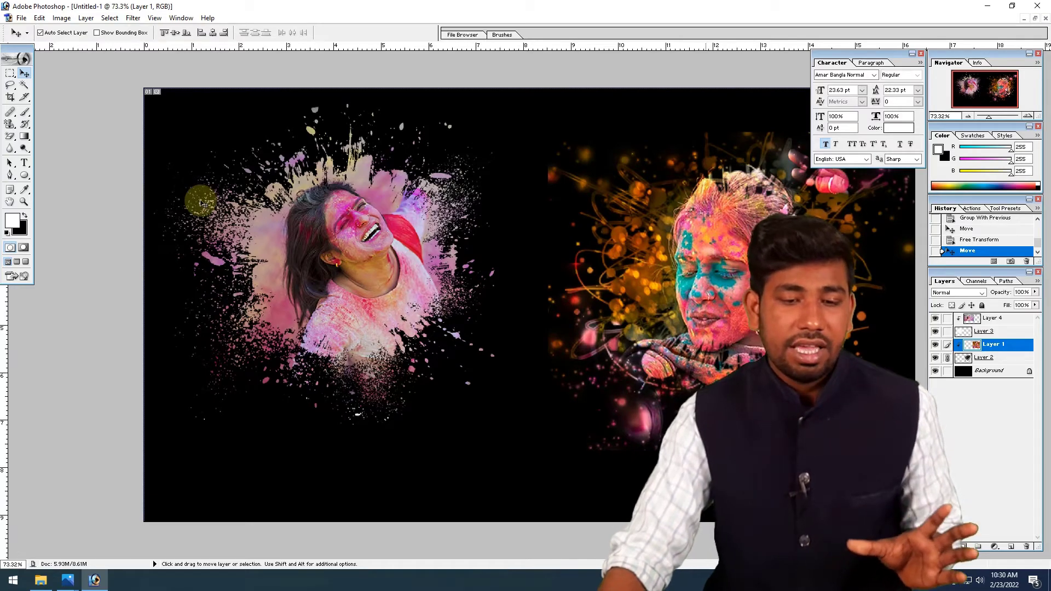
left_click_drag(370, 255, 387, 268)
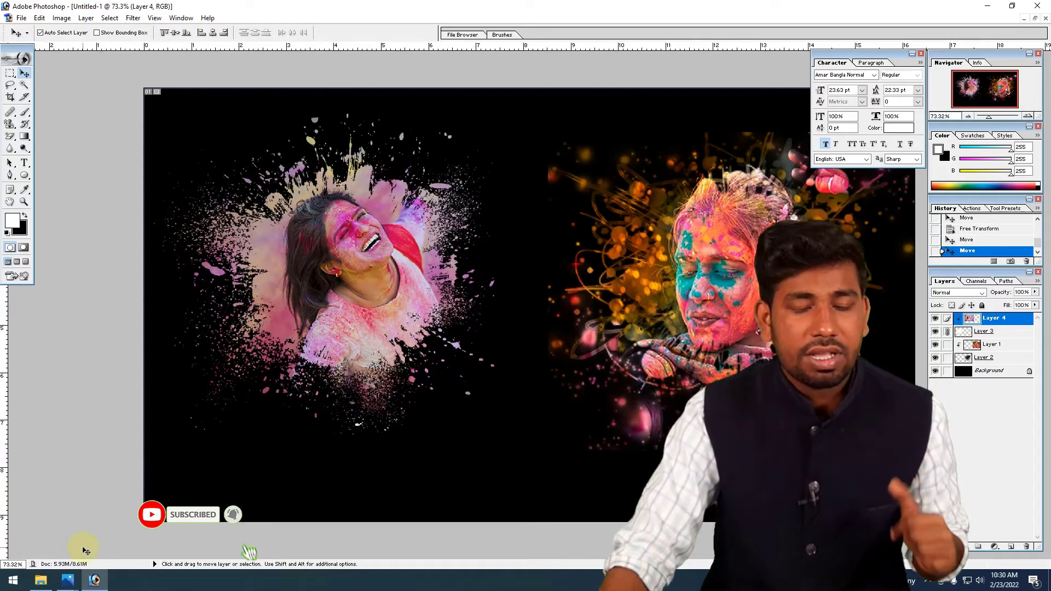
mouse_move(72, 586)
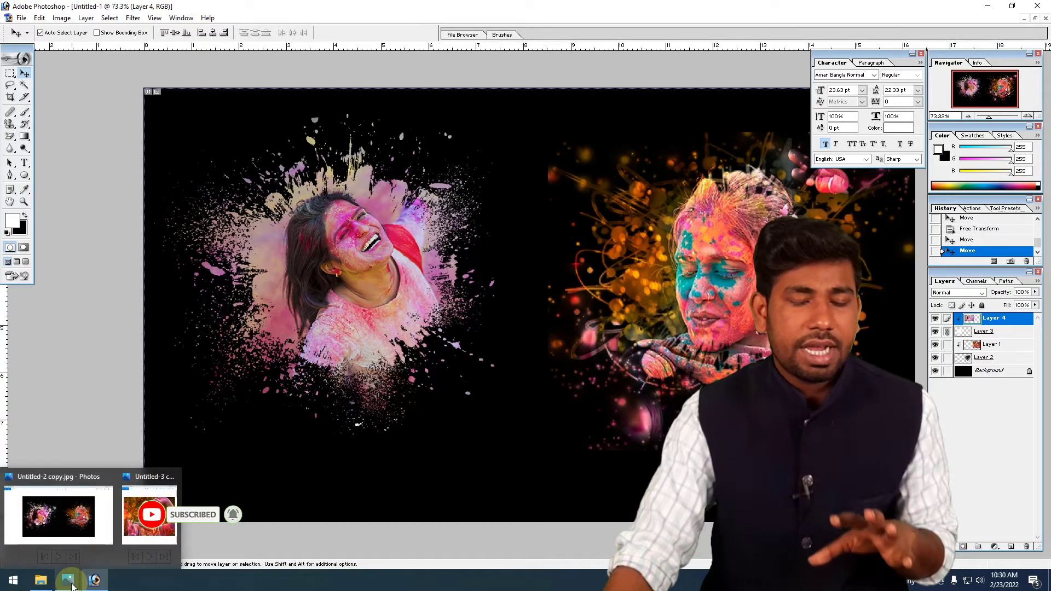
left_click(521, 268)
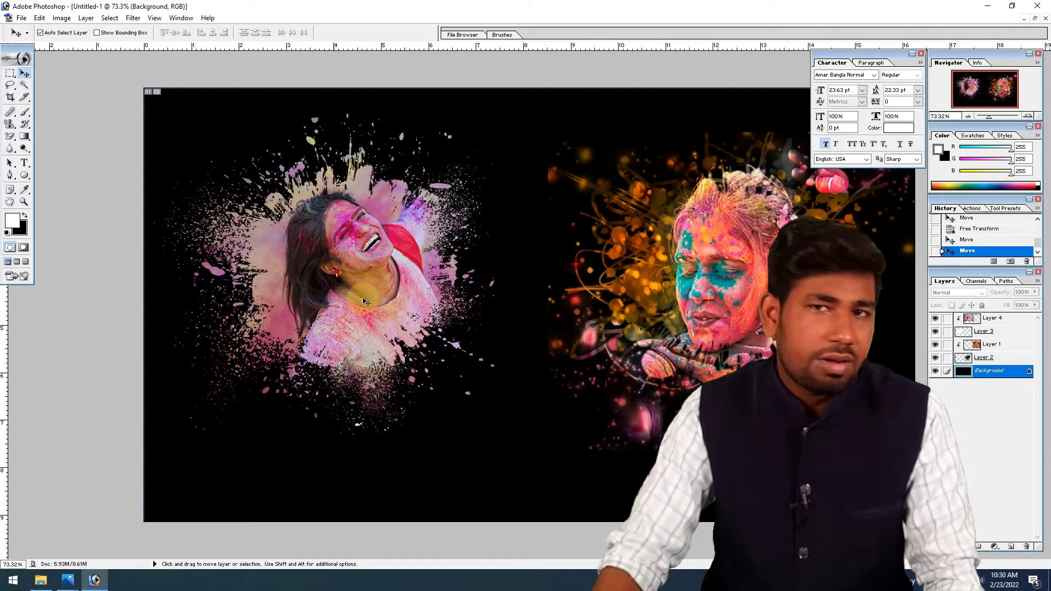
key("ctrl+0")
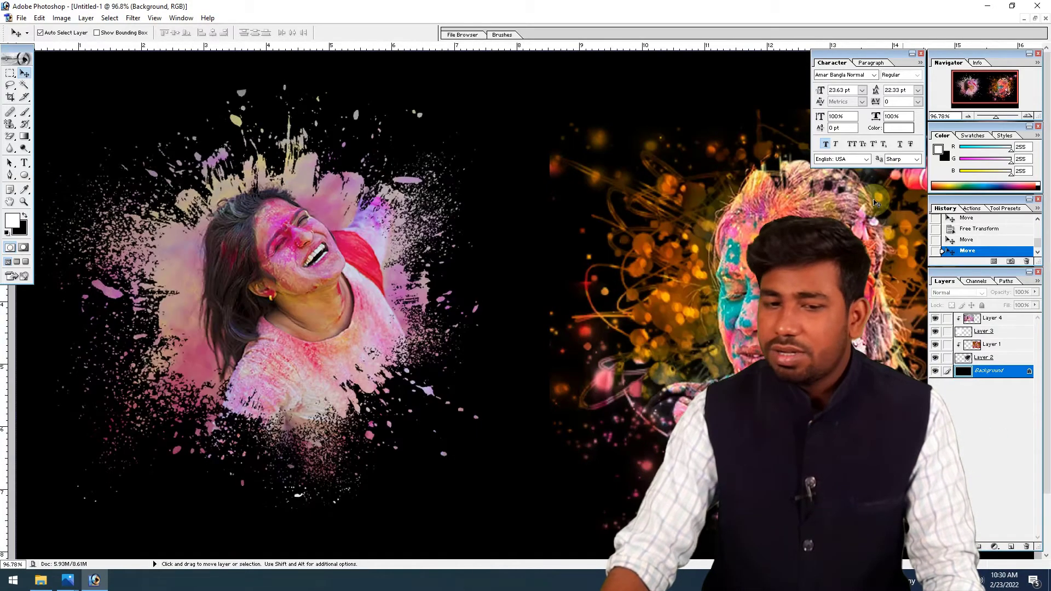
scroll(890, 218, "down", 2)
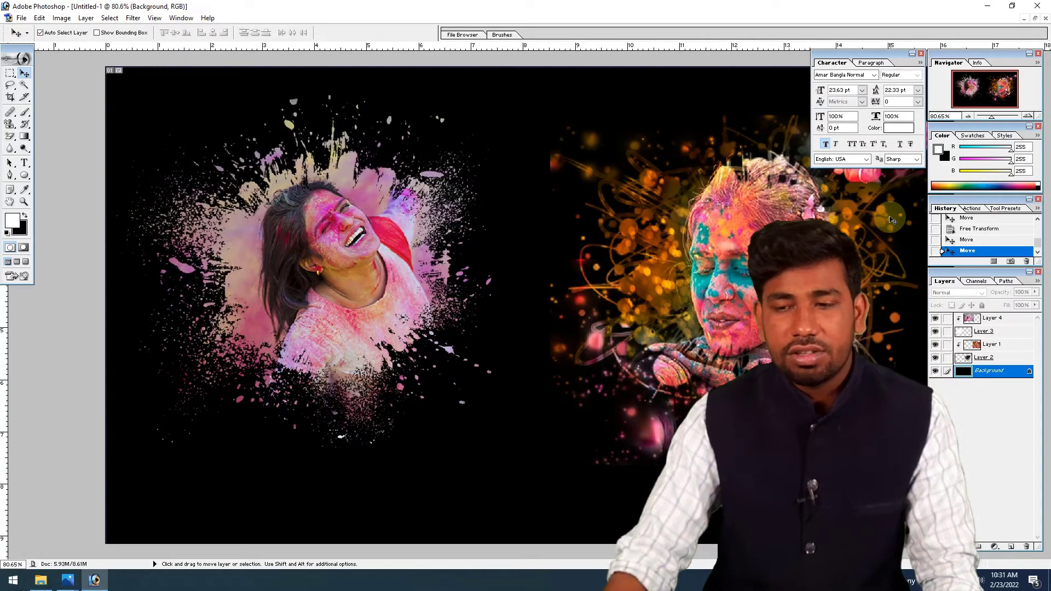